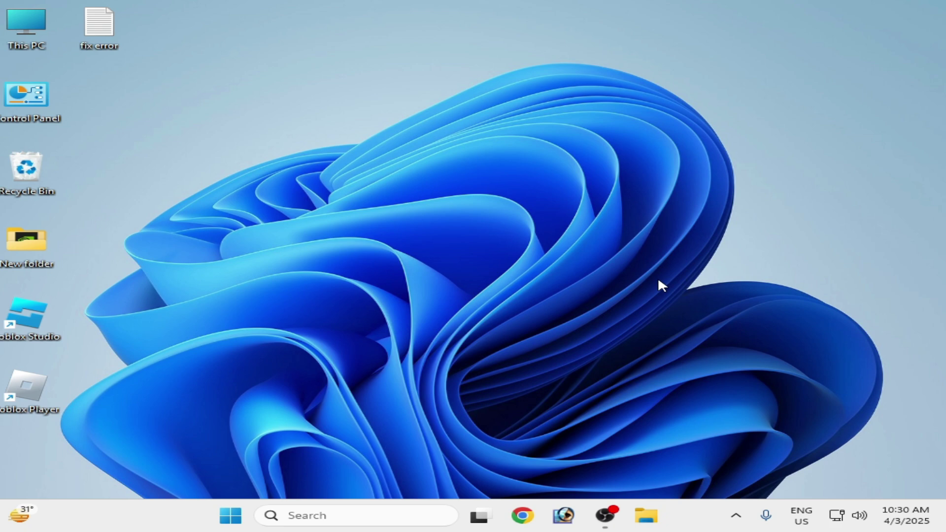
Step: Open Control Panel, keep Category view, and open the installed programs list
{"action": "double_click", "coordinate": [30, 104]}
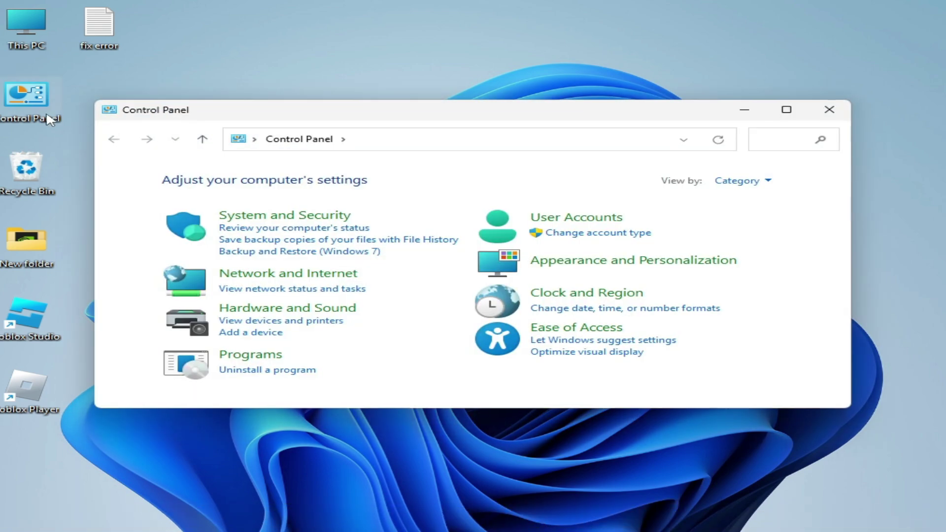
{"action": "left_click", "coordinate": [739, 180]}
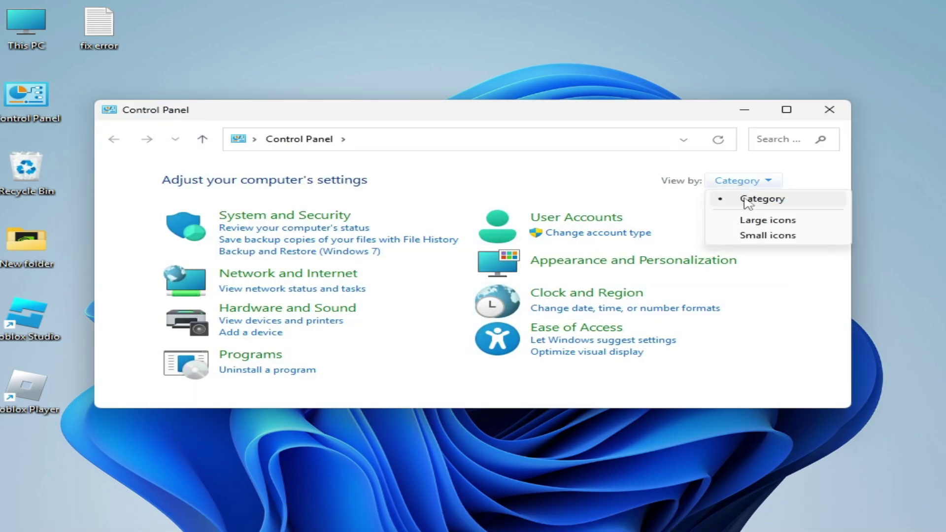
{"action": "left_click", "coordinate": [745, 199]}
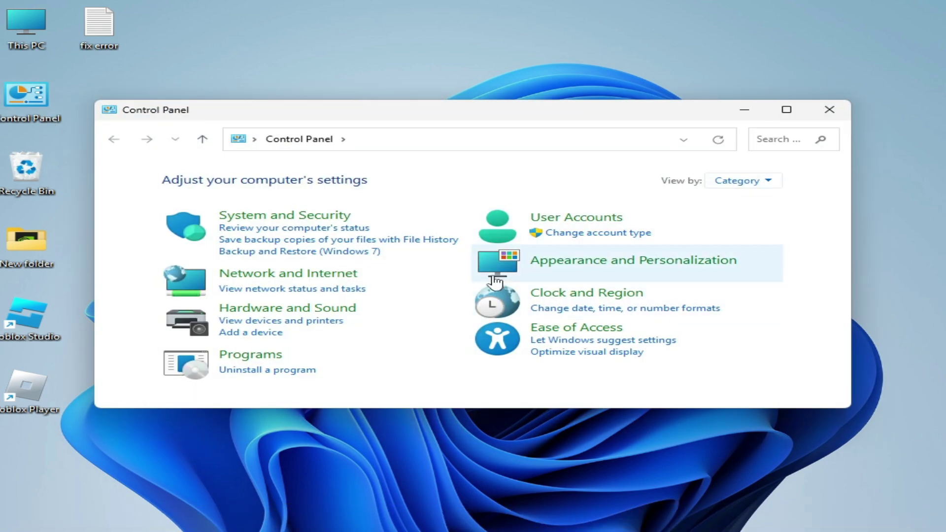
{"action": "left_click", "coordinate": [280, 377]}
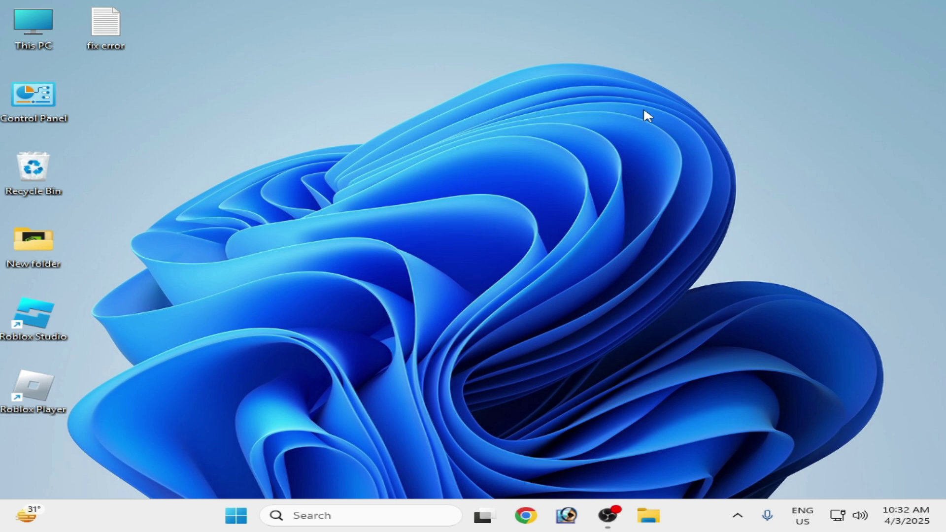
Step: Go from the desktop's Display settings to the Graphics settings page
{"action": "right_click", "coordinate": [574, 200]}
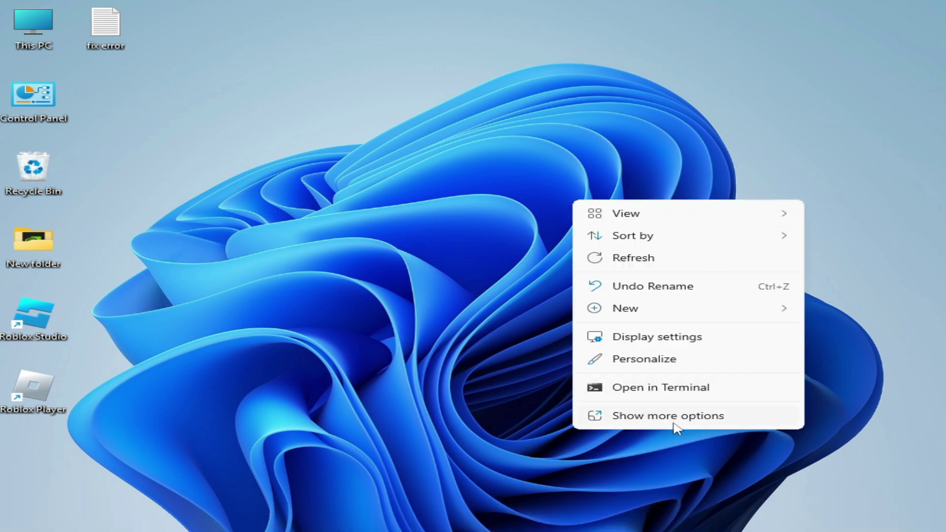
{"action": "left_click", "coordinate": [672, 339]}
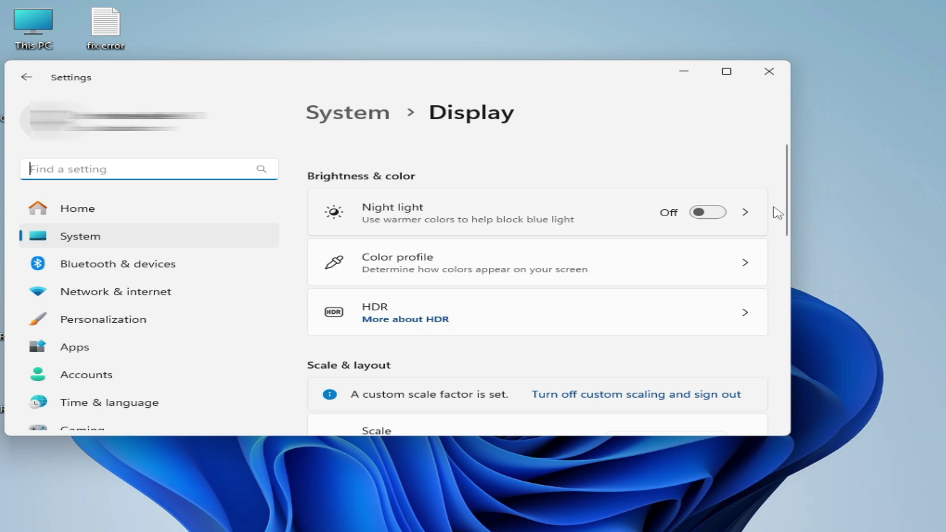
{"action": "left_click_drag", "start_coordinate": [787, 211], "coordinate": [789, 336]}
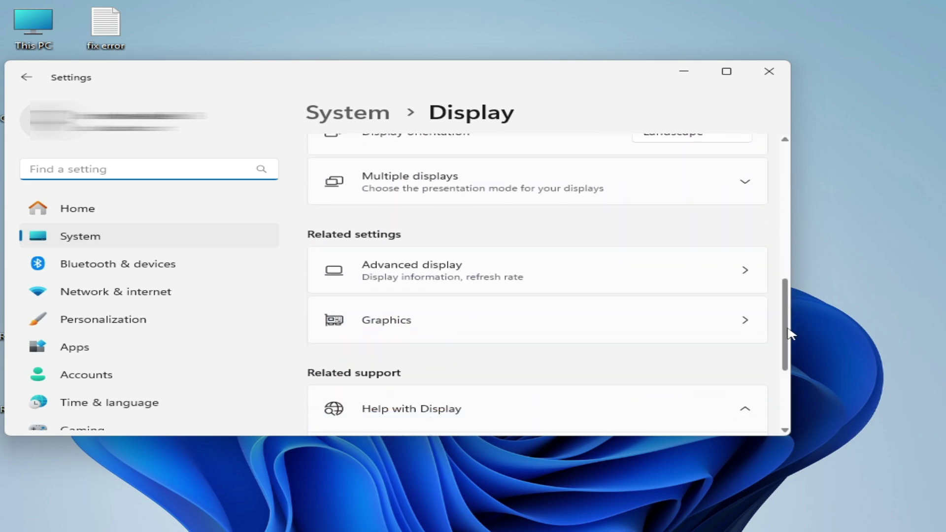
{"action": "left_click", "coordinate": [620, 320]}
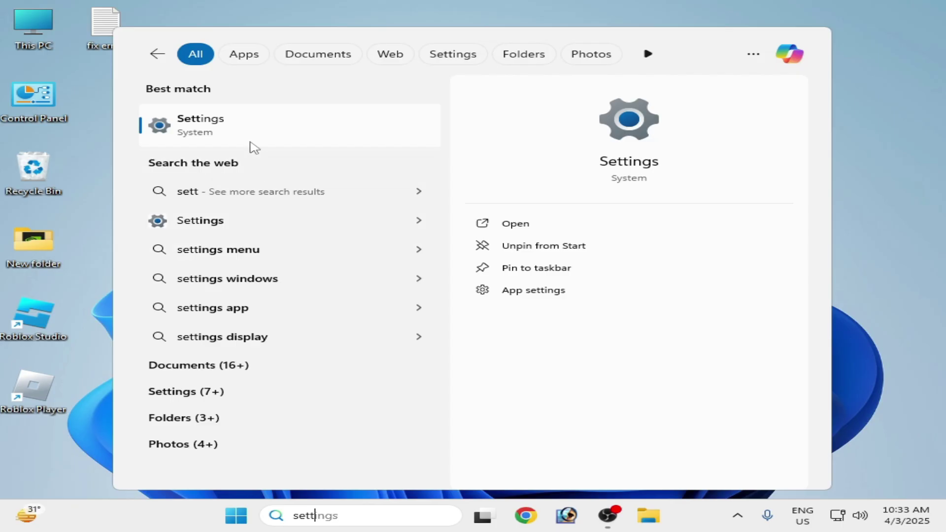
{"action": "left_click", "coordinate": [249, 136]}
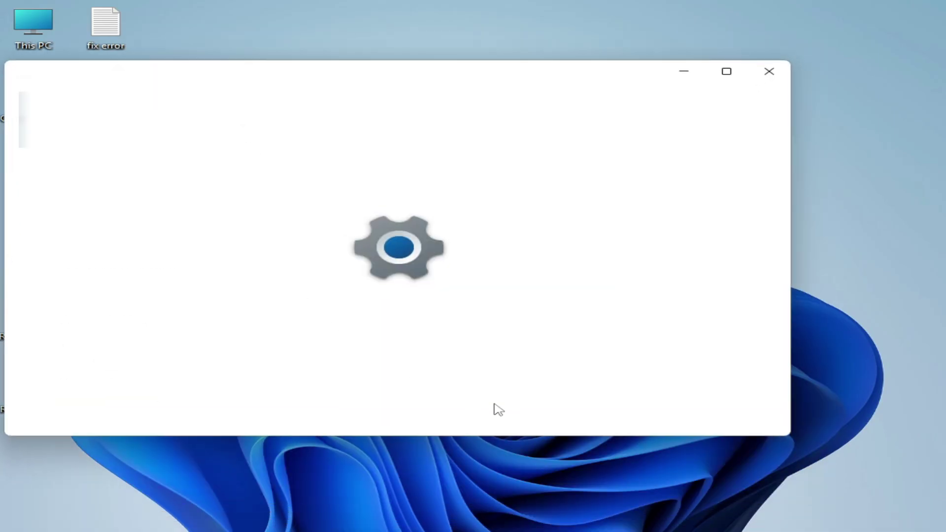
{"action": "scroll", "coordinate": [281, 299], "scroll_direction": "down", "scroll_amount": 2}
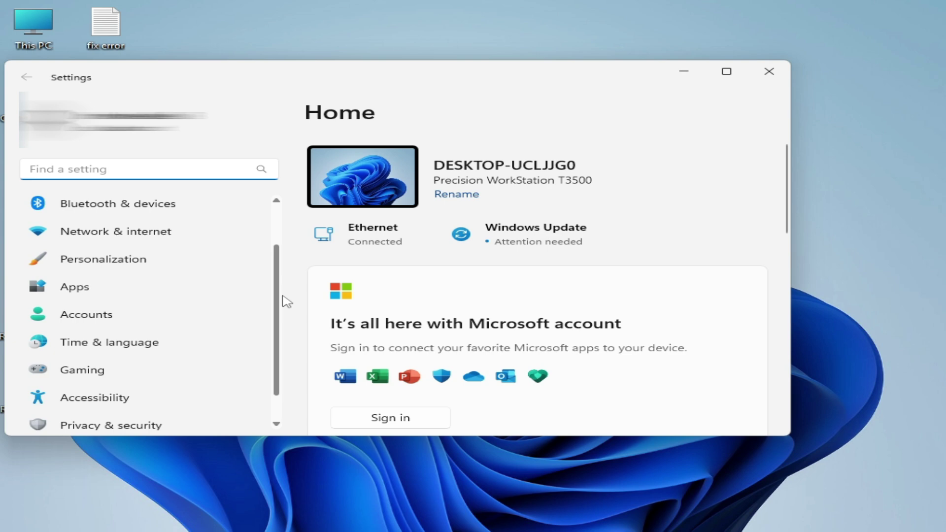
{"action": "scroll", "coordinate": [287, 350], "scroll_direction": "down", "scroll_amount": 1}
{"action": "left_click", "coordinate": [131, 426]}
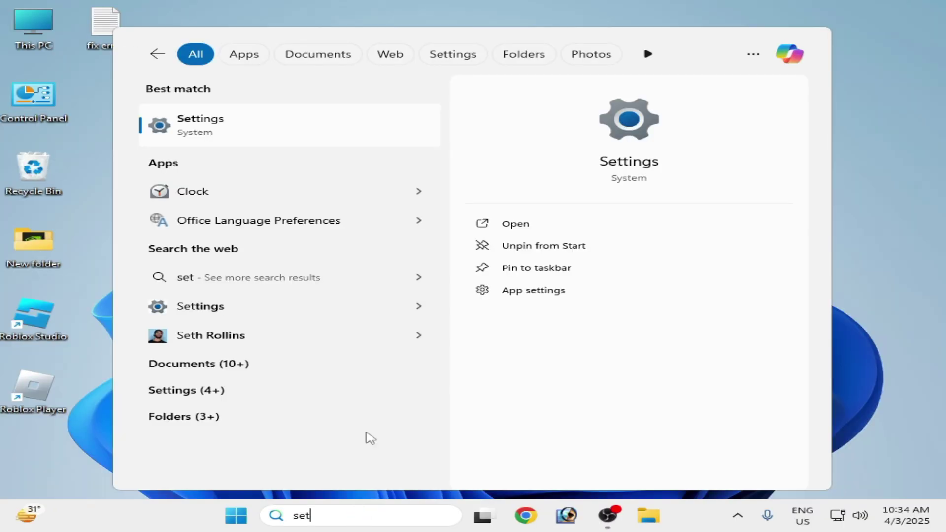
Step: Uninstall Roblox Player from Settings' Installed apps list
{"action": "left_click", "coordinate": [249, 138]}
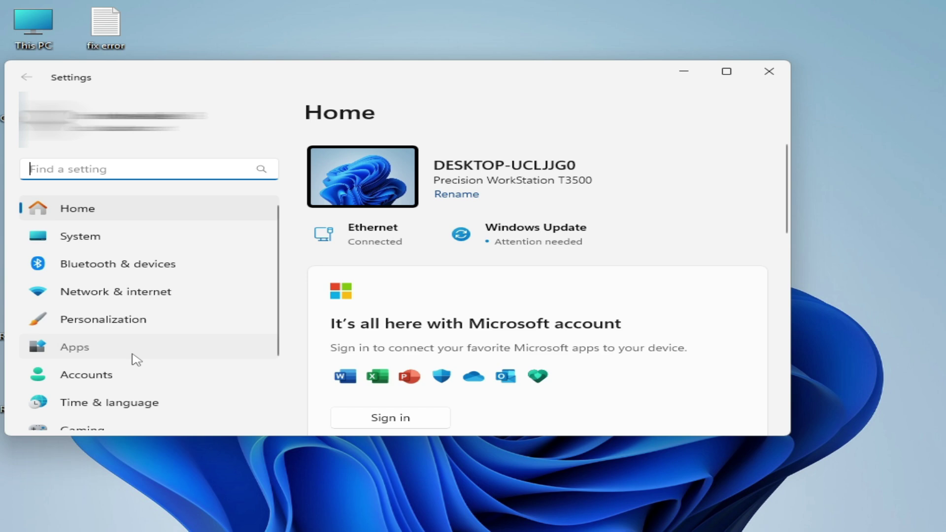
{"action": "left_click", "coordinate": [134, 354]}
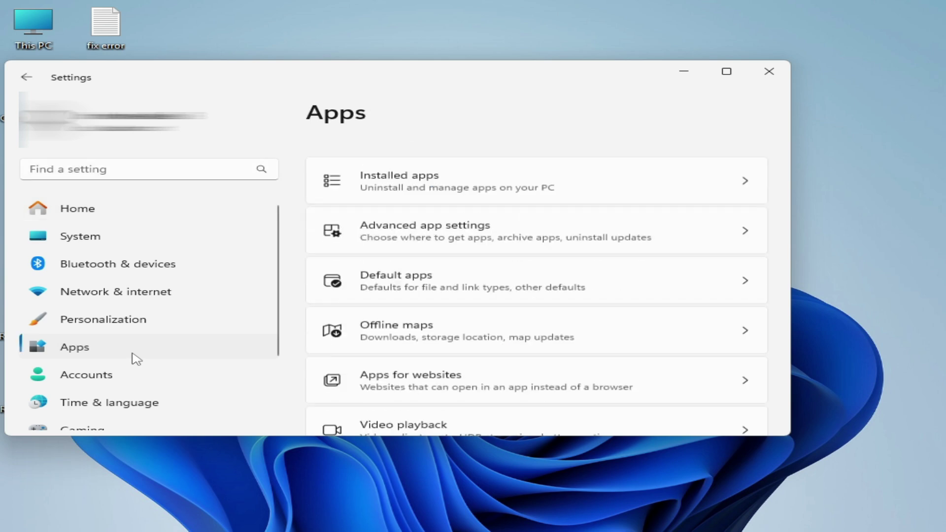
{"action": "left_click", "coordinate": [640, 183]}
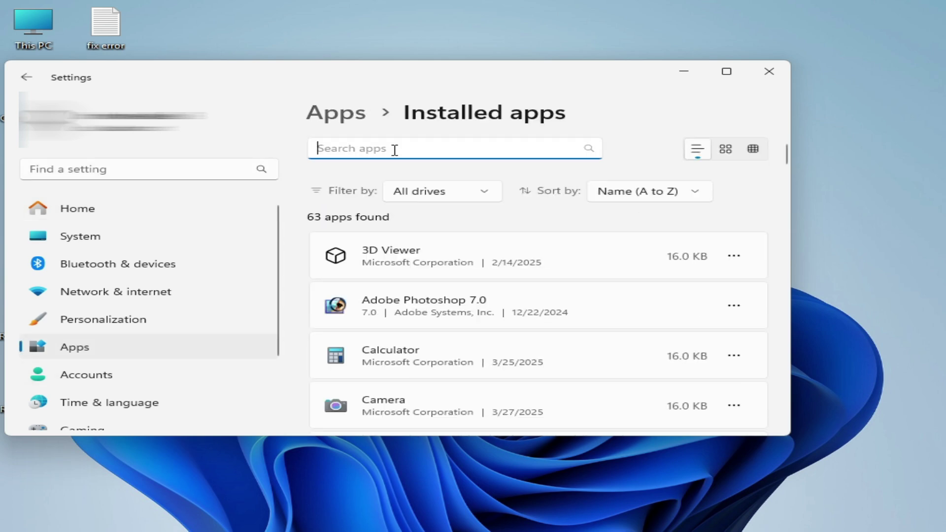
{"action": "type", "text": "ro"}
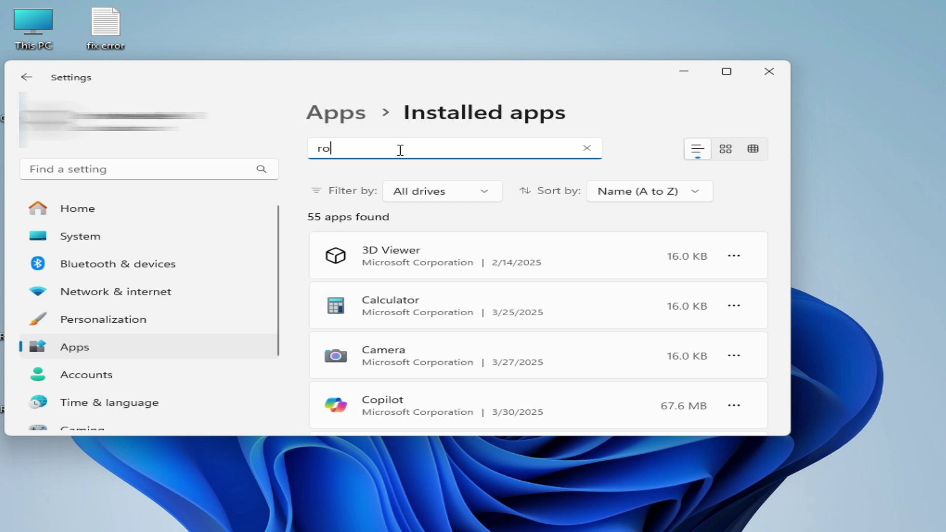
{"action": "type", "text": "b"}
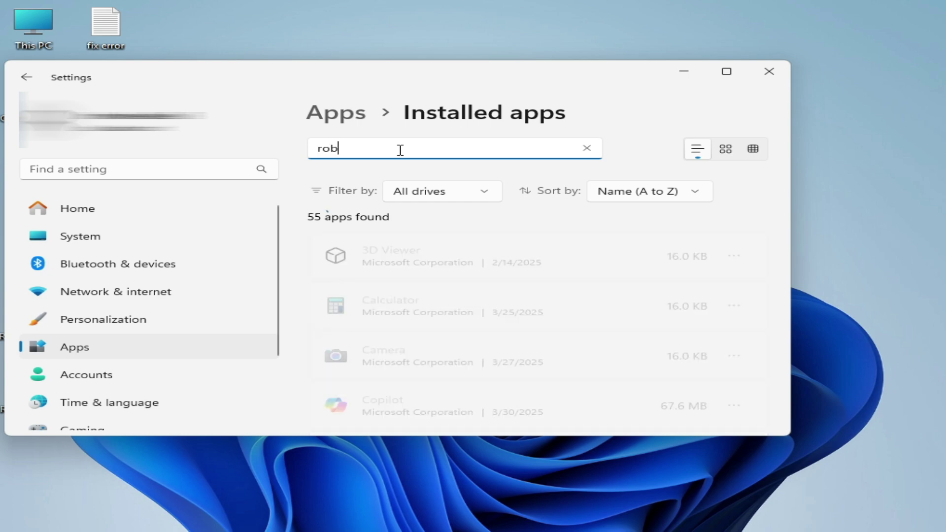
{"action": "type", "text": "lo"}
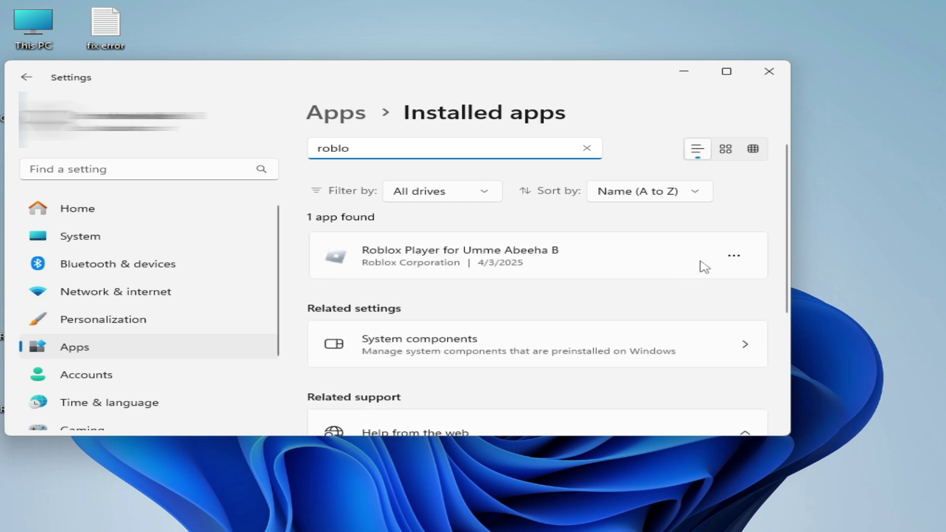
{"action": "left_click", "coordinate": [734, 255]}
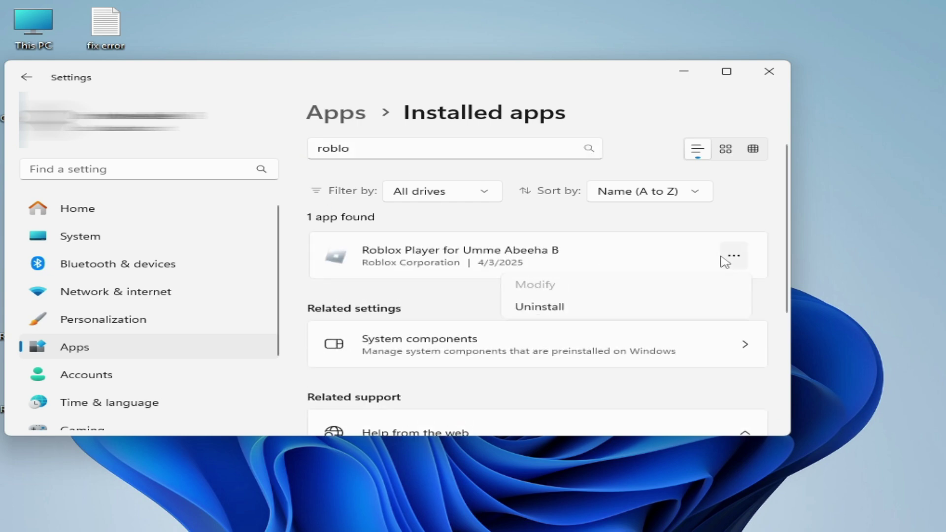
{"action": "left_click", "coordinate": [559, 308]}
{"action": "left_click", "coordinate": [694, 331]}
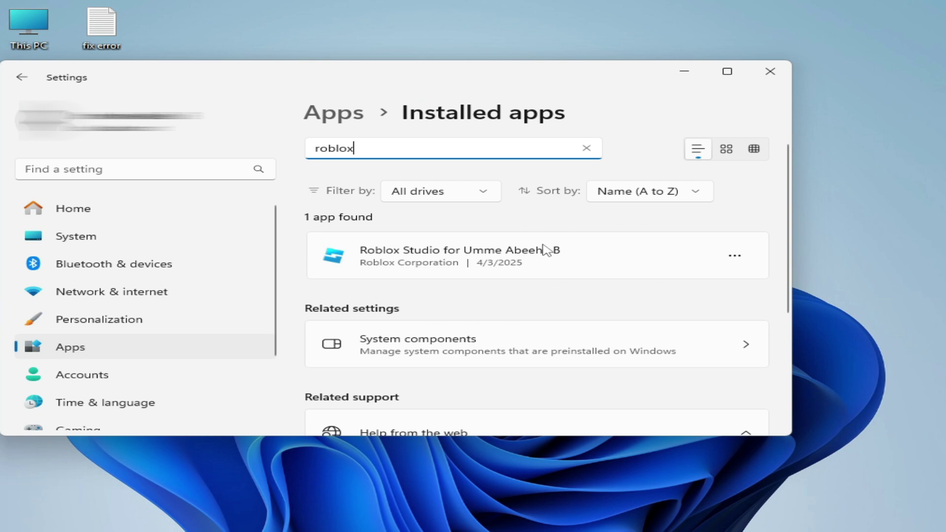
Step: Uninstall Roblox Studio, then close Settings
{"action": "left_click", "coordinate": [734, 257]}
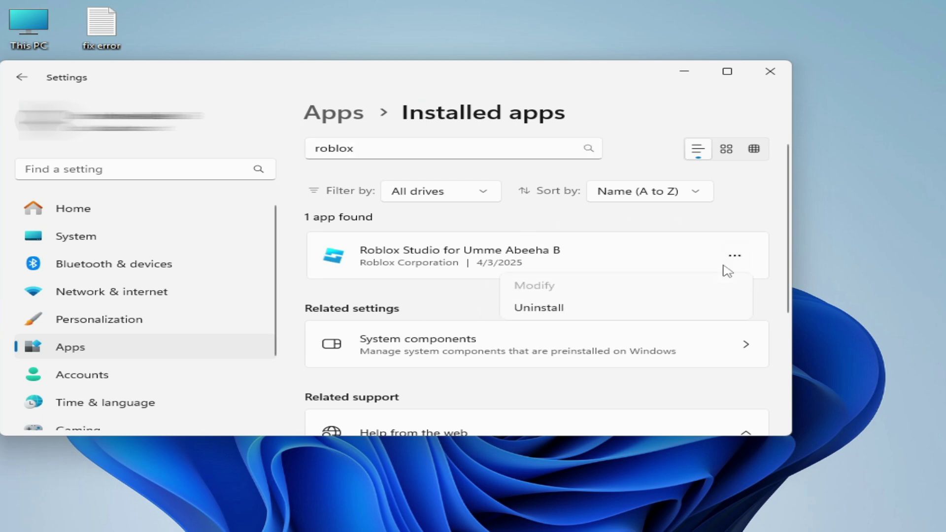
{"action": "left_click", "coordinate": [540, 308]}
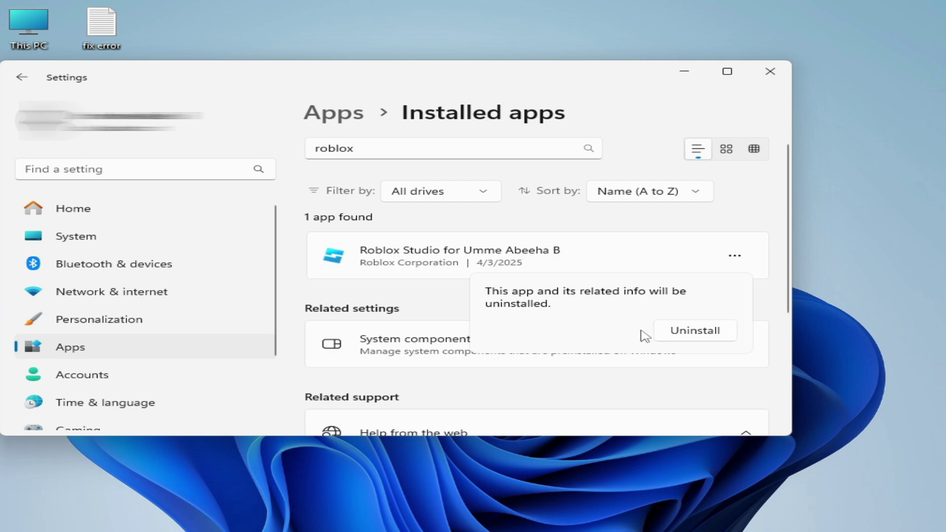
{"action": "left_click", "coordinate": [701, 335]}
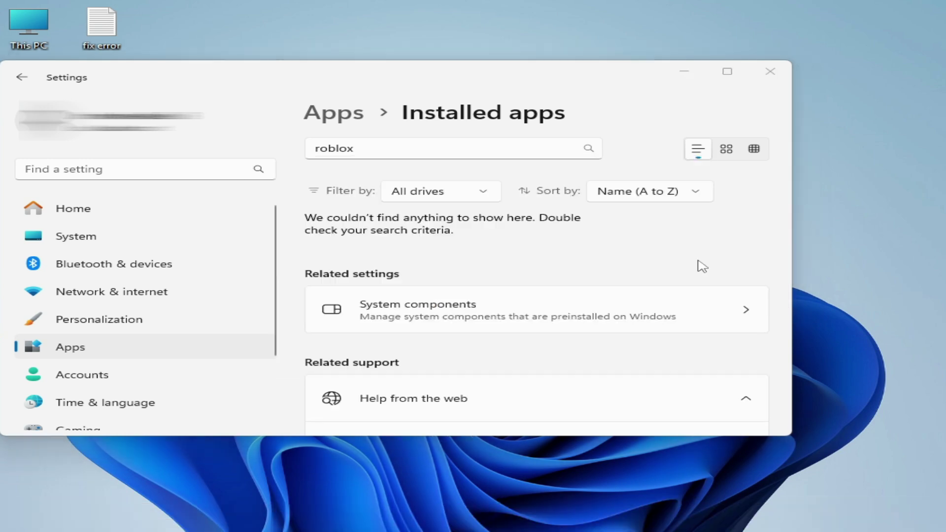
{"action": "left_click", "coordinate": [769, 71]}
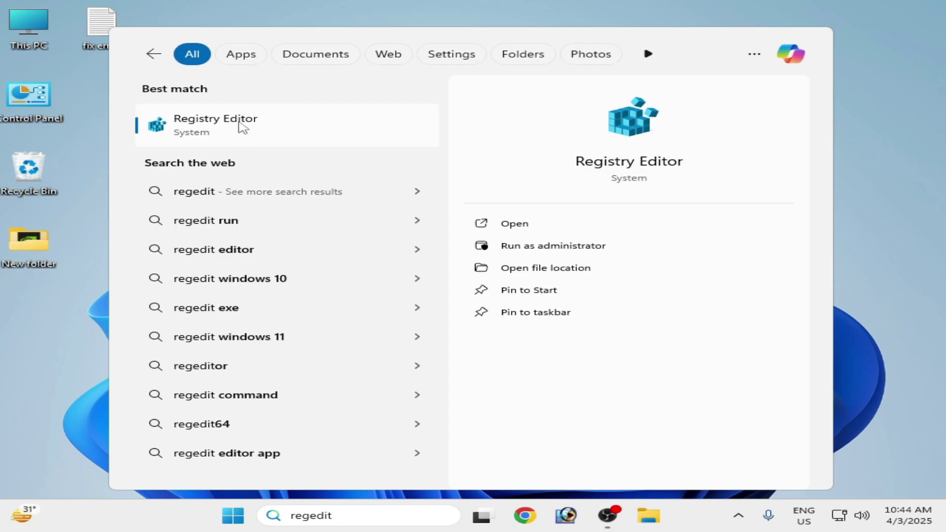
Step: Launch Registry Editor as administrator and expand HKEY_CURRENT_USER\Software
{"action": "right_click", "coordinate": [241, 127]}
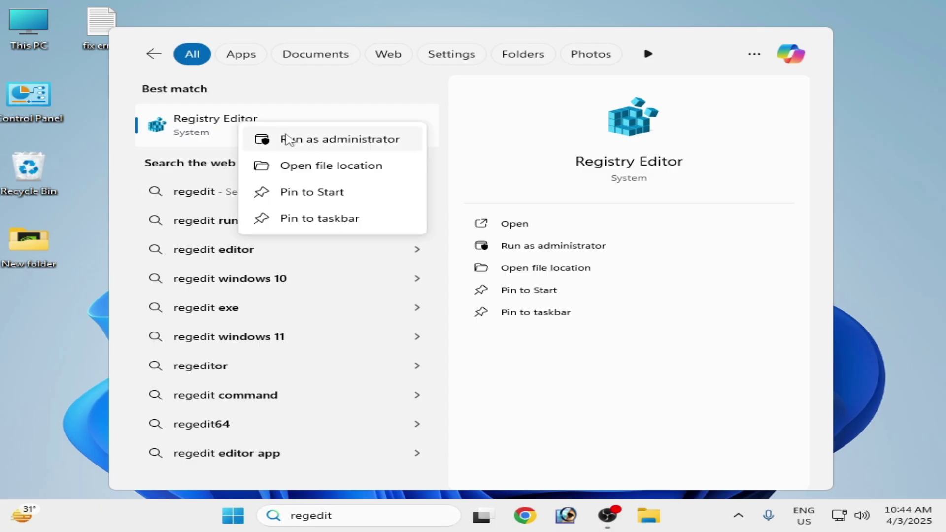
{"action": "left_click", "coordinate": [288, 141]}
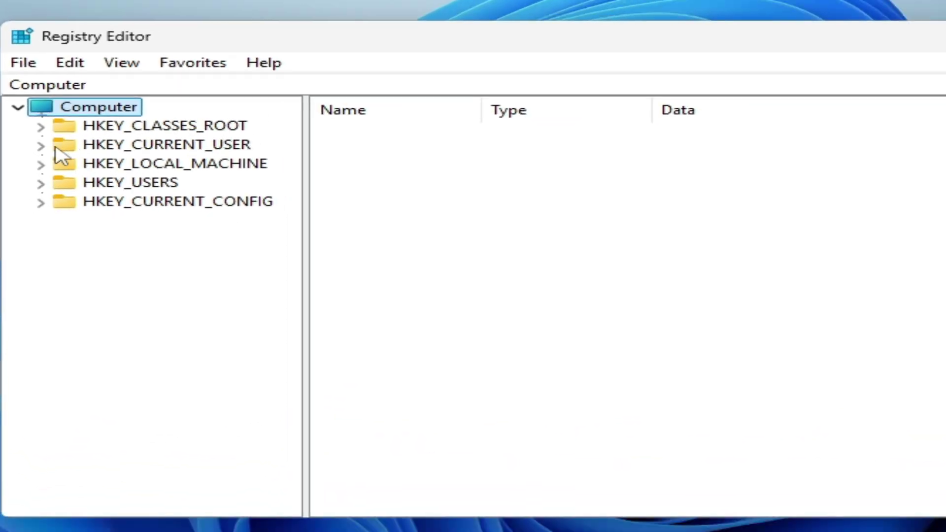
{"action": "left_click", "coordinate": [41, 145]}
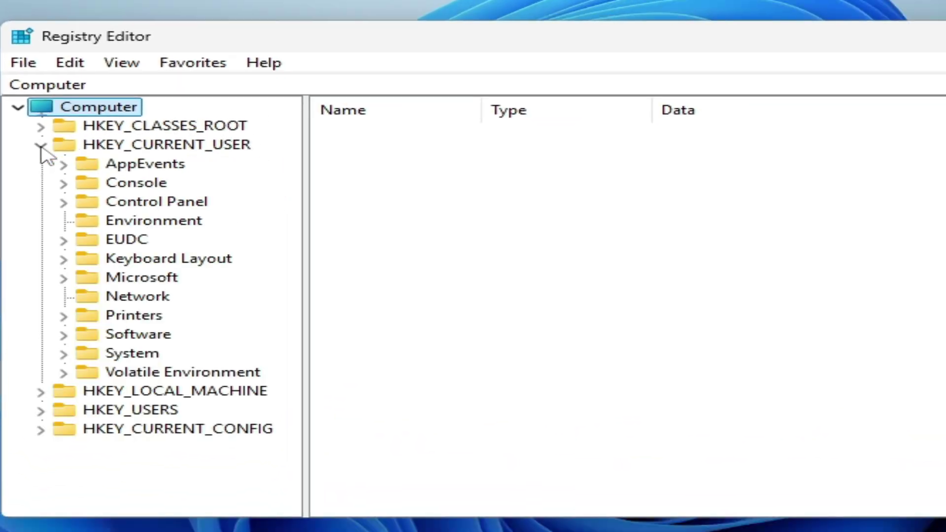
{"action": "left_click", "coordinate": [65, 334]}
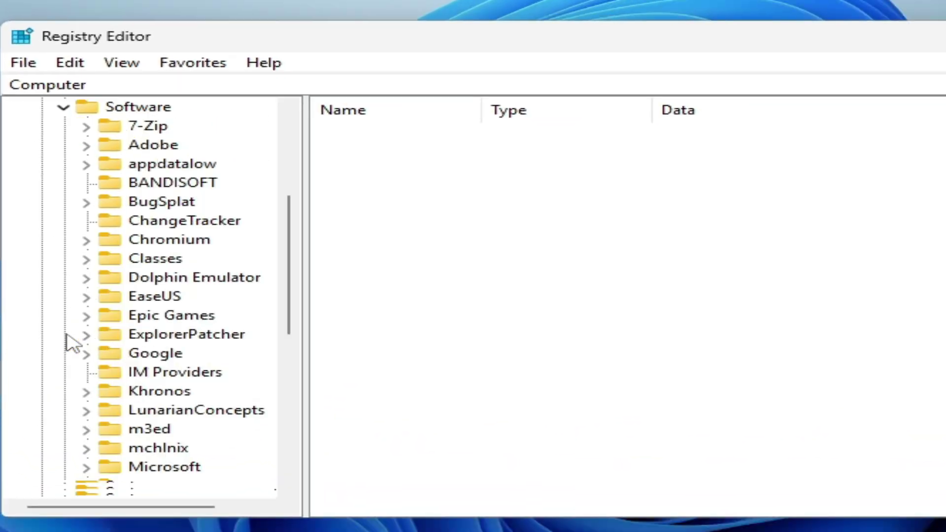
{"action": "mouse_move", "coordinate": [289, 265]}
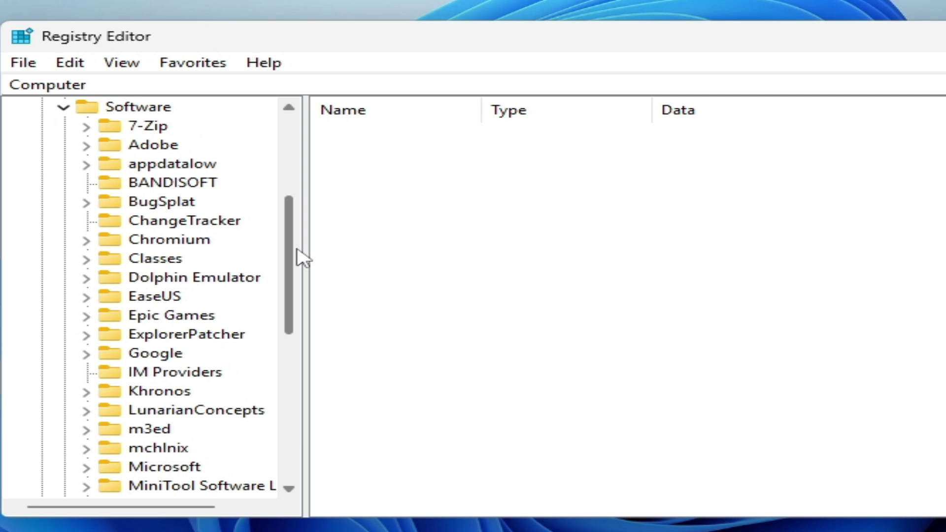
{"action": "left_click_drag", "start_coordinate": [290, 254], "coordinate": [293, 350]}
Step: Delete the Roblox key under HKEY_CURRENT_USER\Software
{"action": "left_click", "coordinate": [160, 354]}
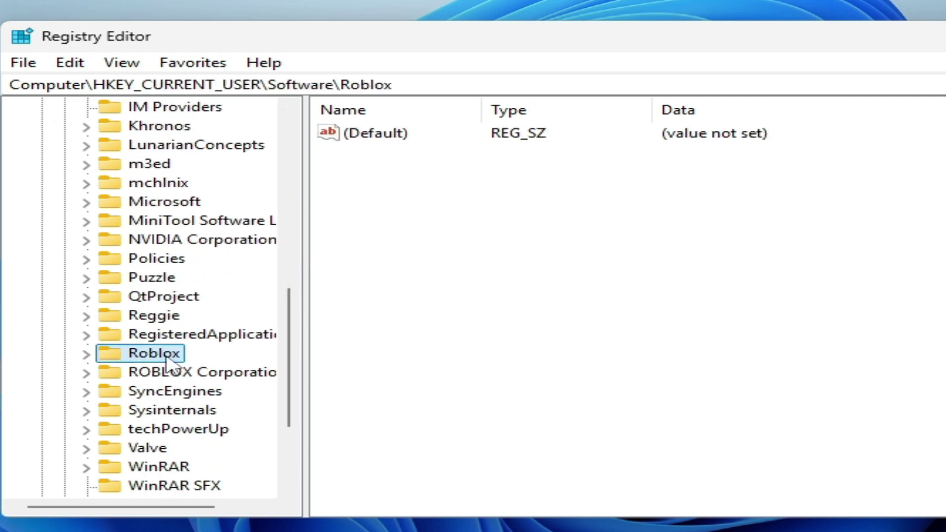
{"action": "right_click", "coordinate": [169, 362]}
{"action": "left_click", "coordinate": [227, 449]}
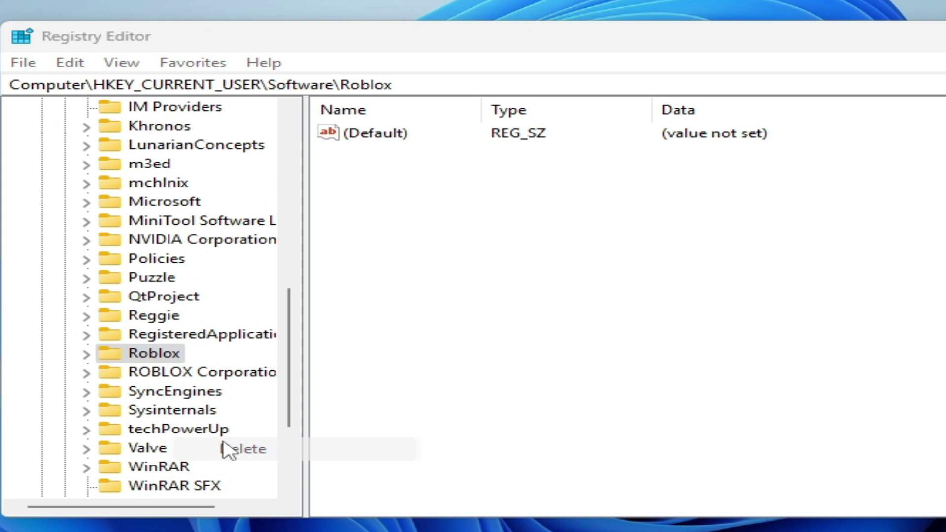
{"action": "left_click", "coordinate": [691, 239]}
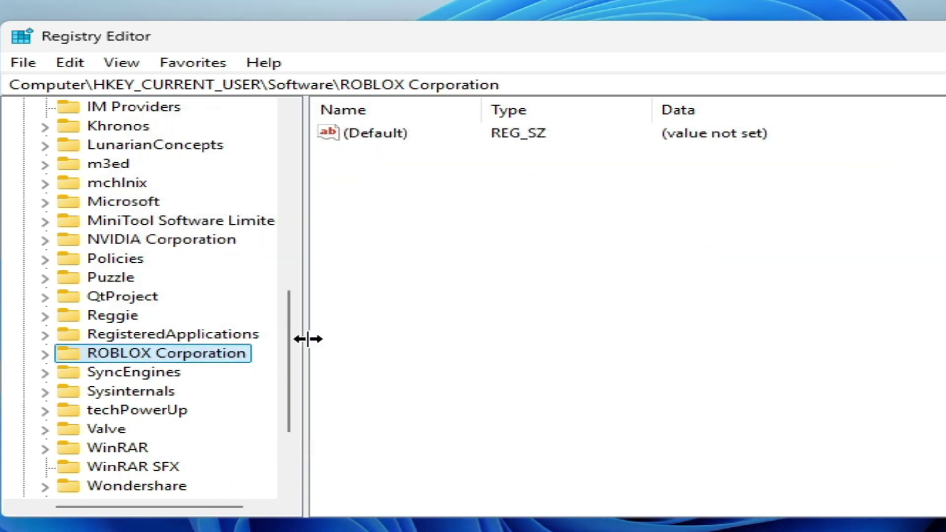
Step: Delete the ROBLOX Corporation key as well
{"action": "right_click", "coordinate": [147, 360]}
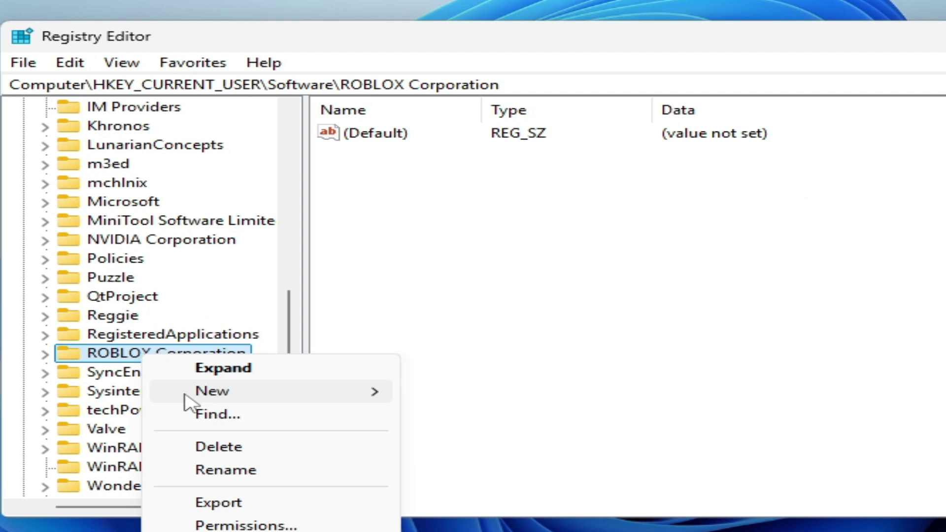
{"action": "left_click", "coordinate": [206, 448]}
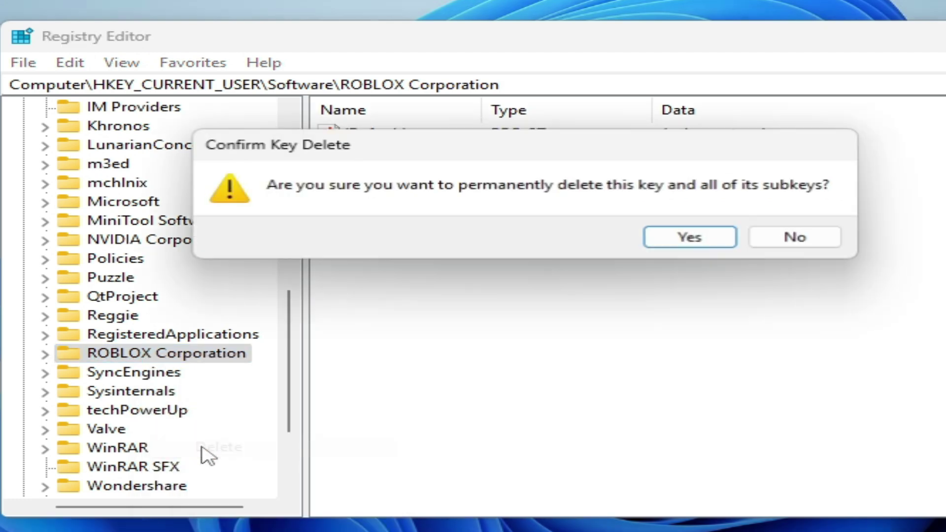
{"action": "left_click", "coordinate": [690, 243]}
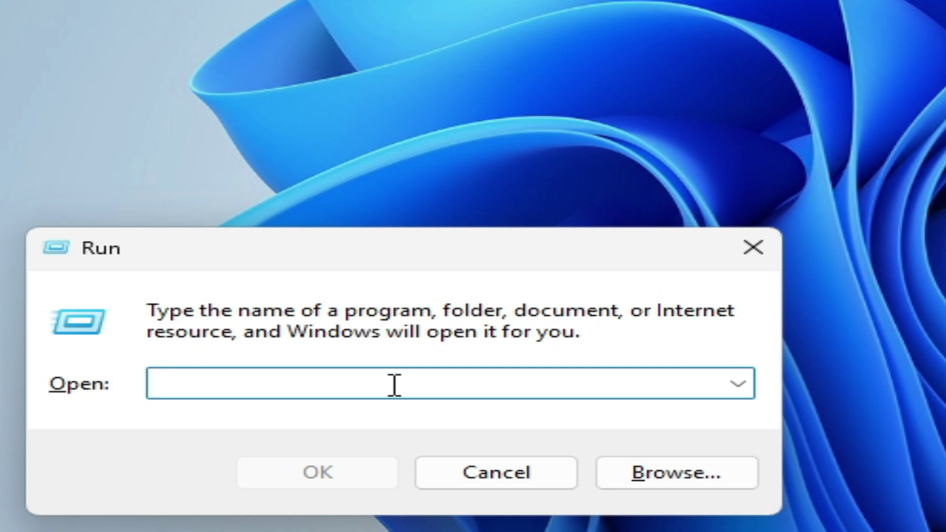
{"action": "type", "text": "%t"}
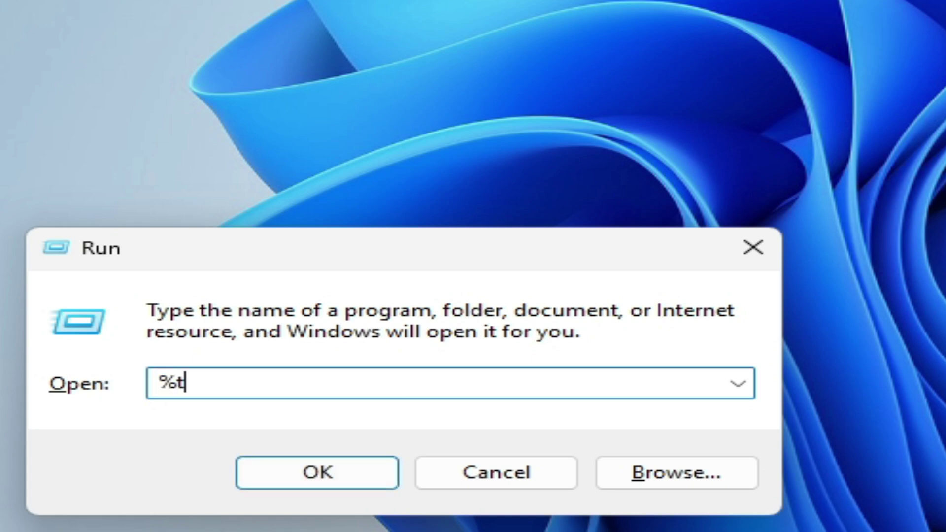
{"action": "type", "text": "emp%"}
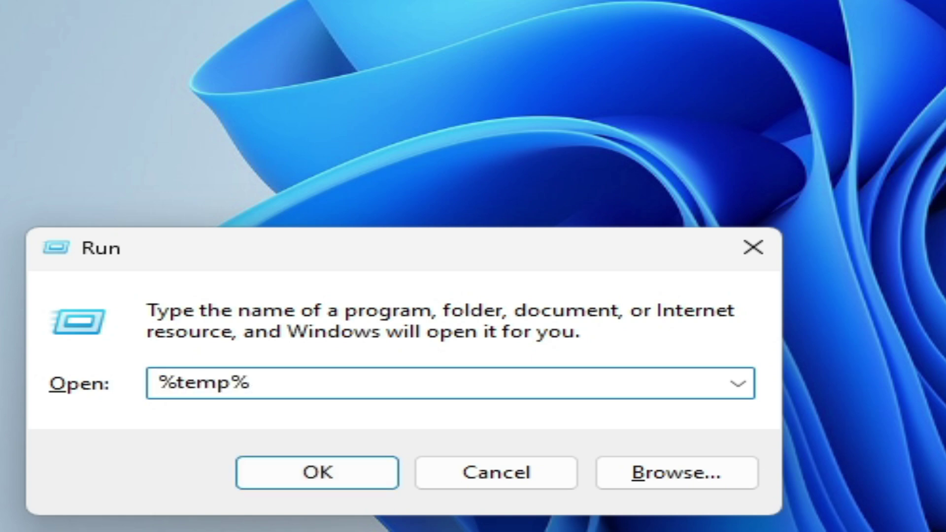
Step: Delete all items in the Temp folder, skipping in-use files for all current items
{"action": "left_click", "coordinate": [296, 481]}
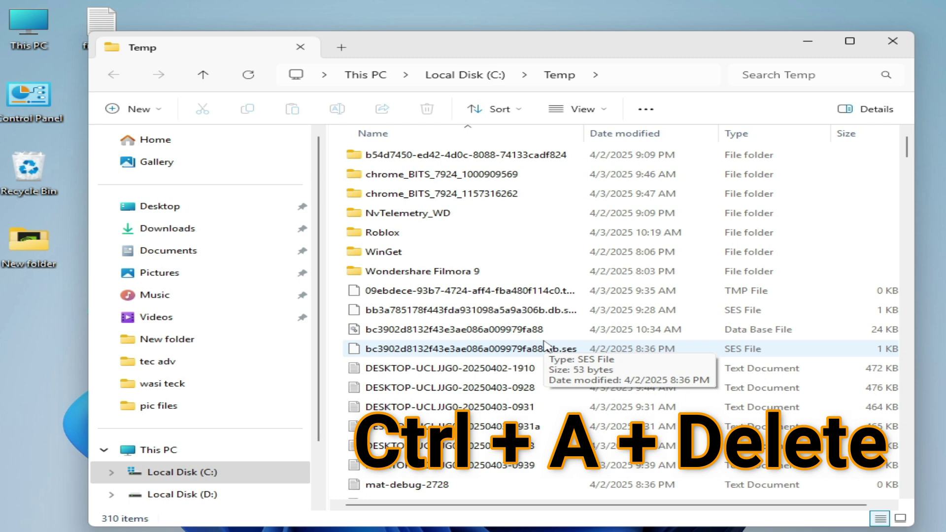
{"action": "key", "text": "ctrl+a"}
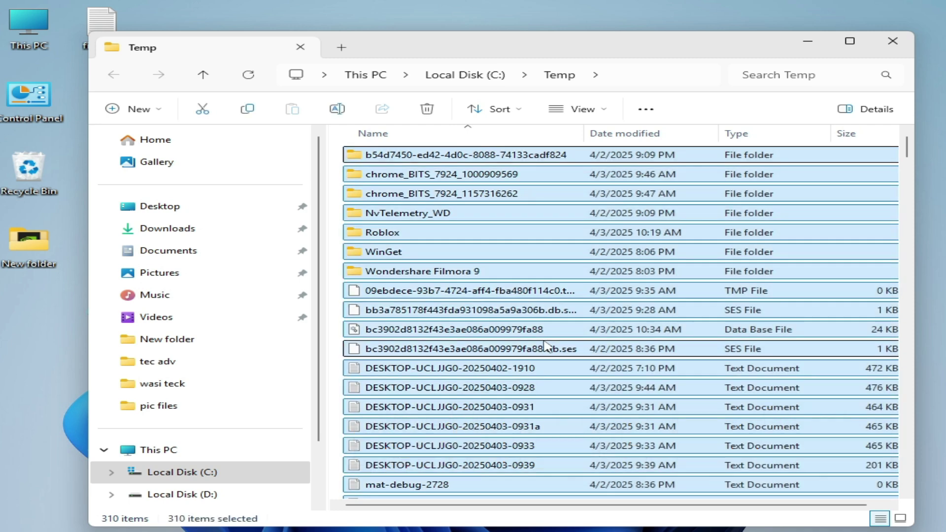
{"action": "key", "text": "Delete"}
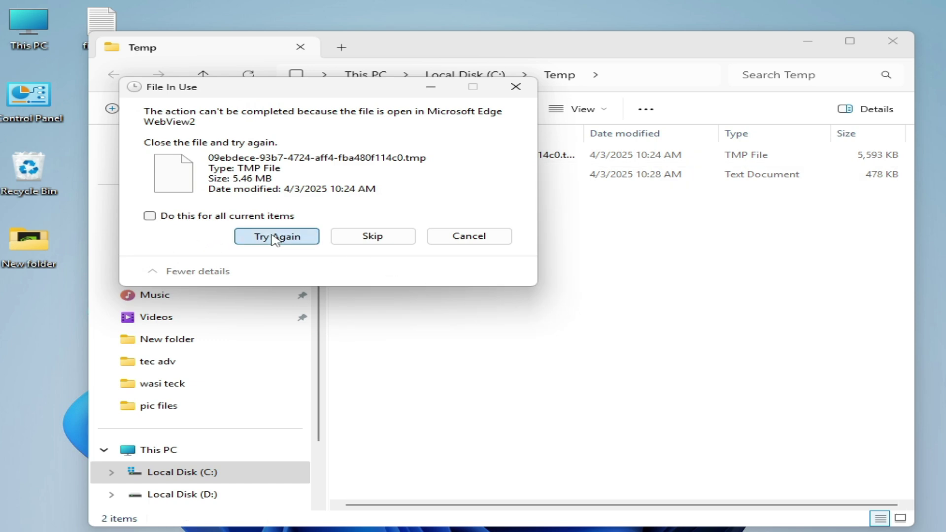
{"action": "left_click", "coordinate": [275, 236]}
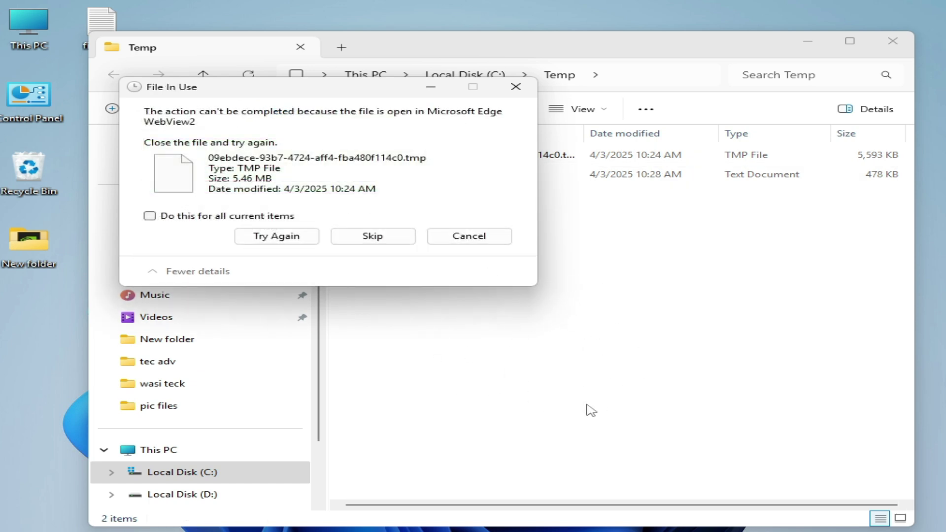
{"action": "left_click", "coordinate": [408, 239]}
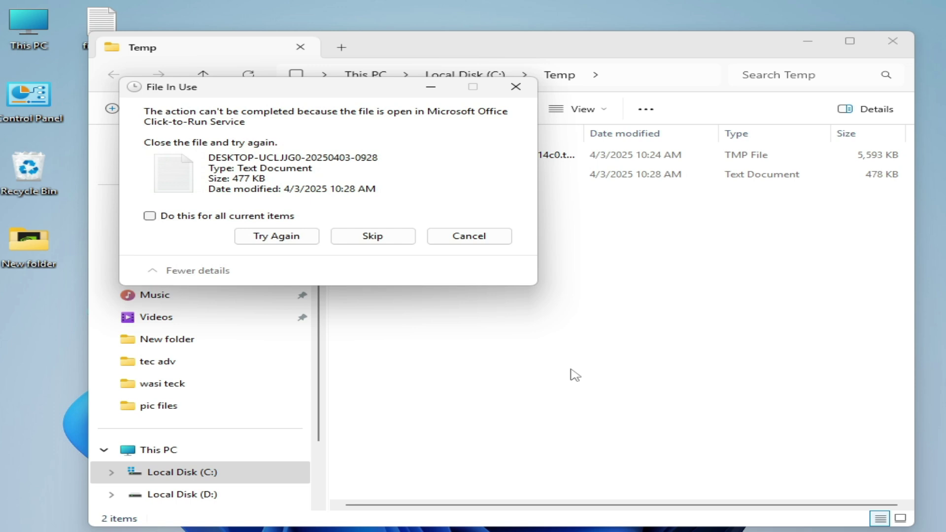
{"action": "left_click", "coordinate": [149, 217]}
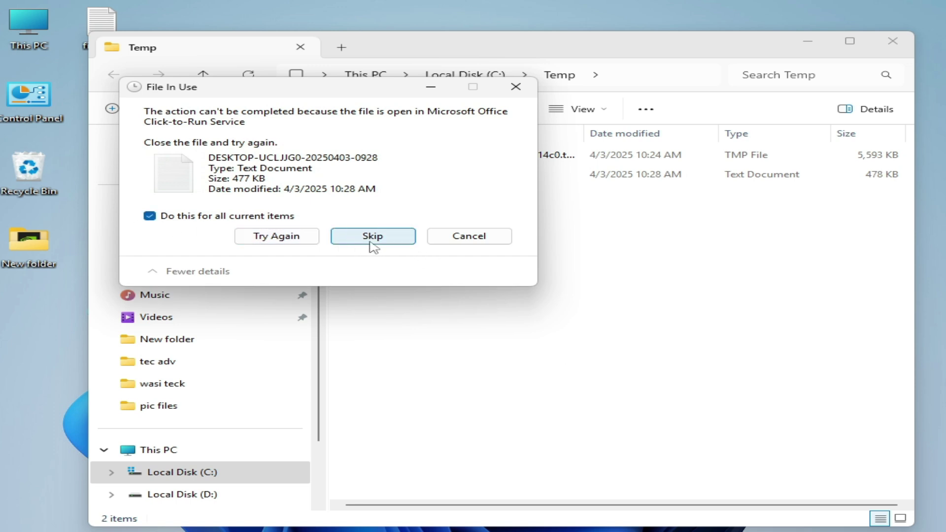
{"action": "left_click", "coordinate": [373, 235]}
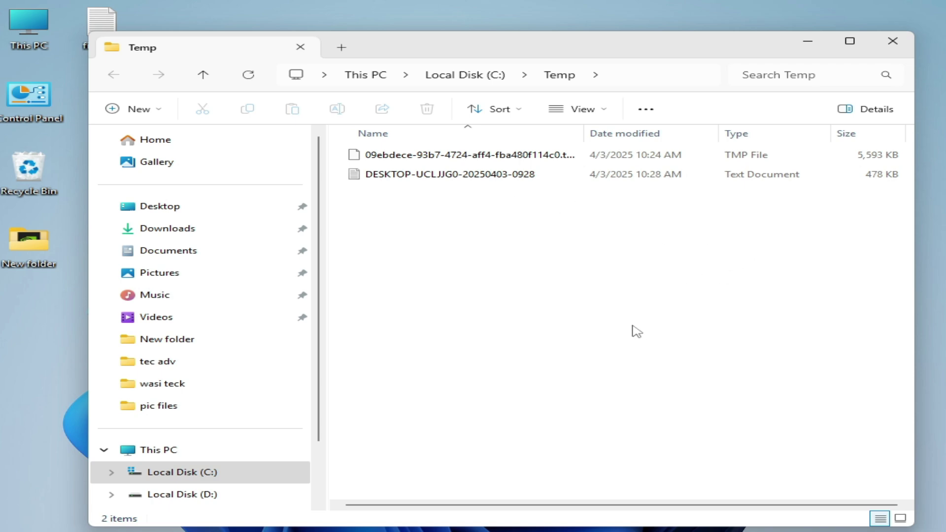
Step: Browse This PC > C: > Users > your profile, with hidden items shown, into AppData\Local
{"action": "left_click", "coordinate": [893, 41]}
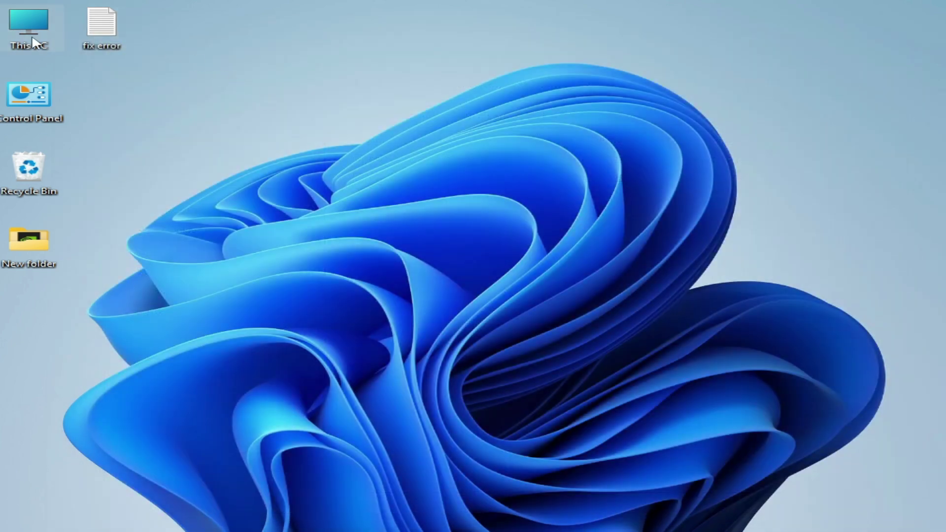
{"action": "double_click", "coordinate": [34, 30]}
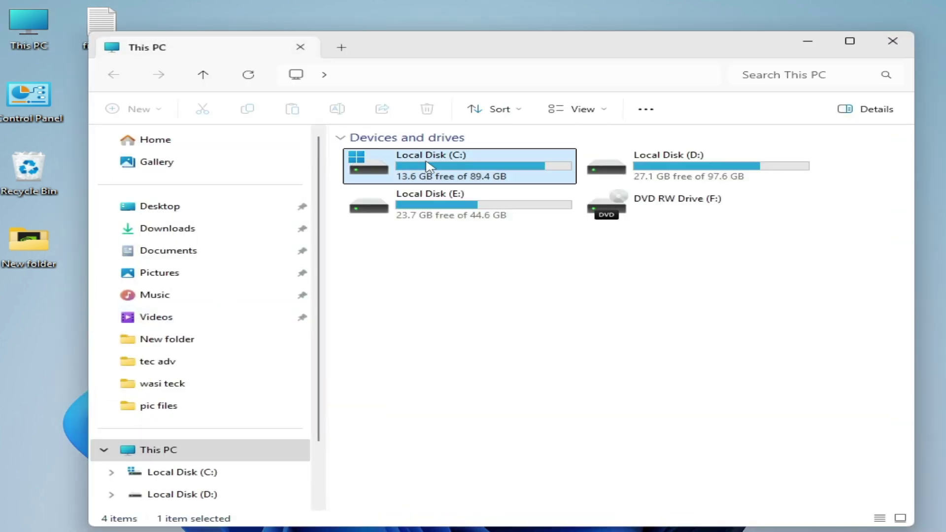
{"action": "double_click", "coordinate": [434, 155]}
{"action": "double_click", "coordinate": [387, 484]}
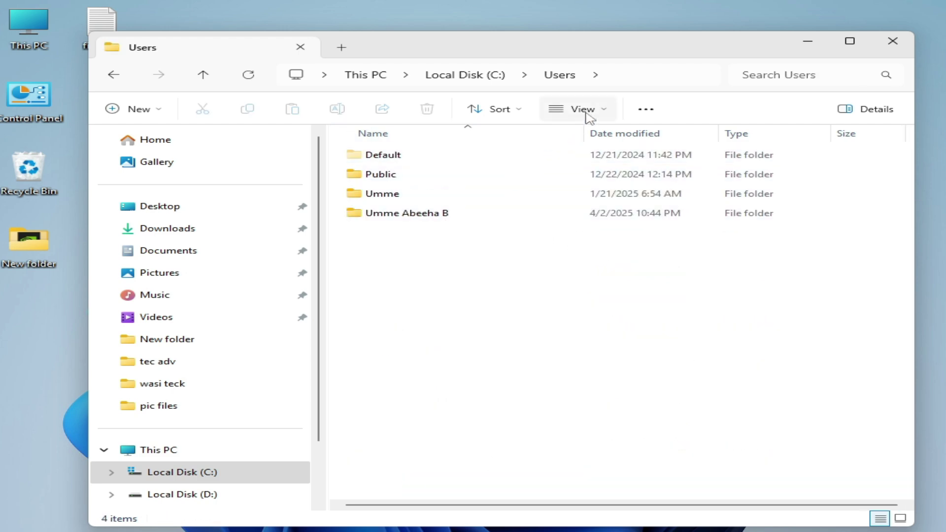
{"action": "double_click", "coordinate": [406, 214]}
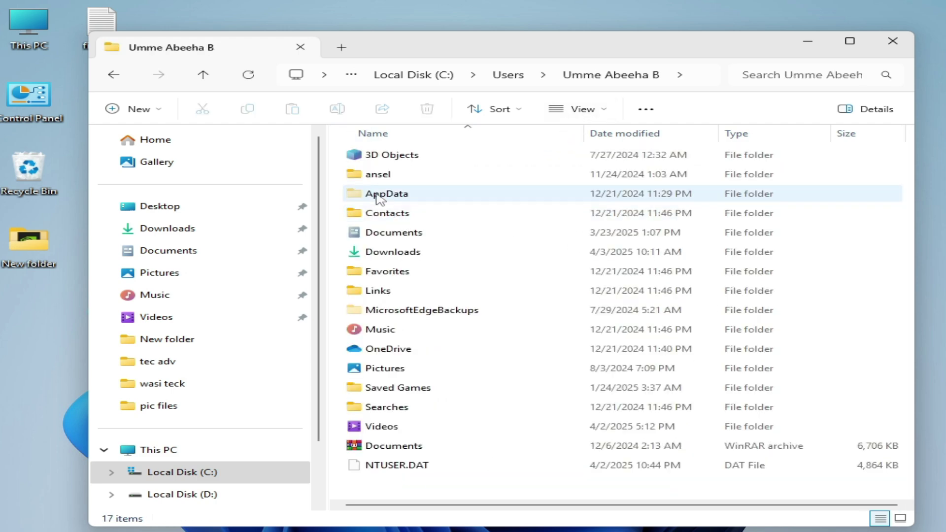
{"action": "left_click", "coordinate": [583, 111]}
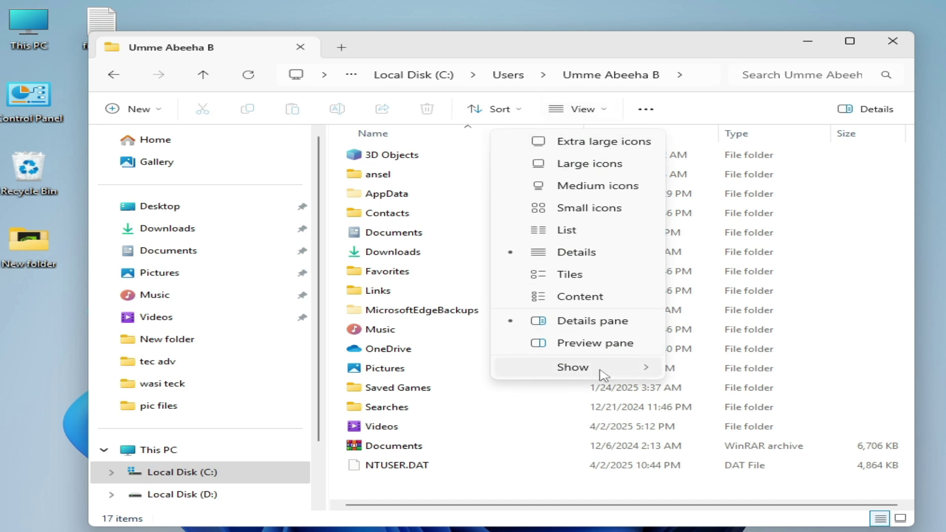
{"action": "mouse_move", "coordinate": [573, 367]}
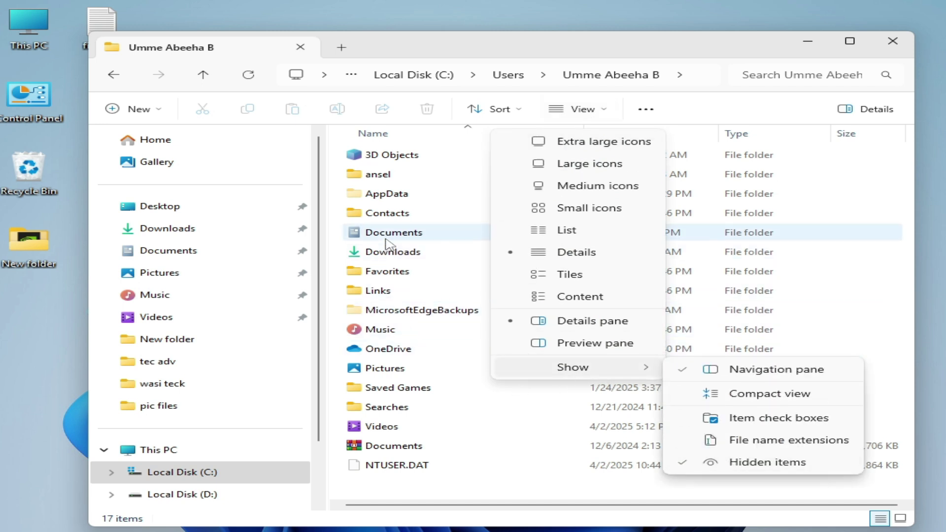
{"action": "double_click", "coordinate": [397, 194]}
{"action": "left_click", "coordinate": [392, 158]}
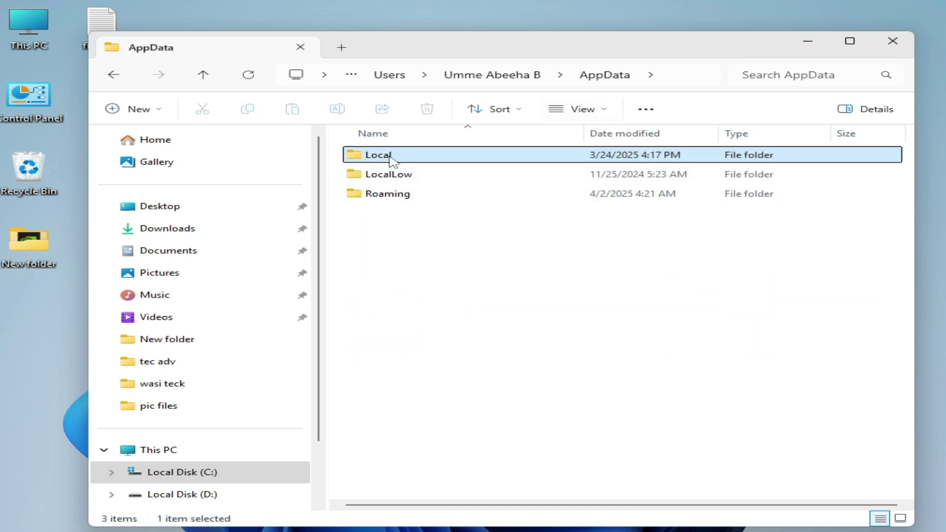
{"action": "double_click", "coordinate": [392, 158]}
{"action": "left_click_drag", "start_coordinate": [908, 200], "coordinate": [910, 363]}
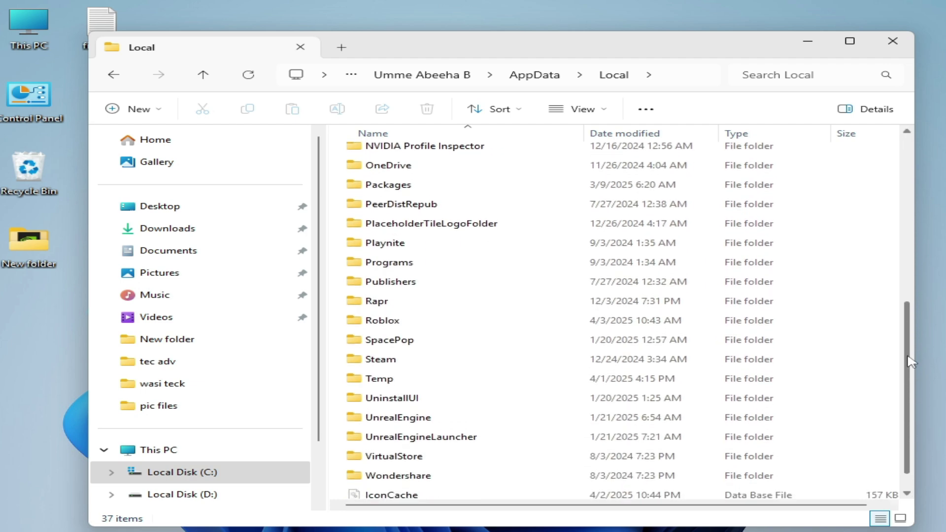
Step: Delete the Roblox folder from AppData\Local
{"action": "right_click", "coordinate": [378, 316]}
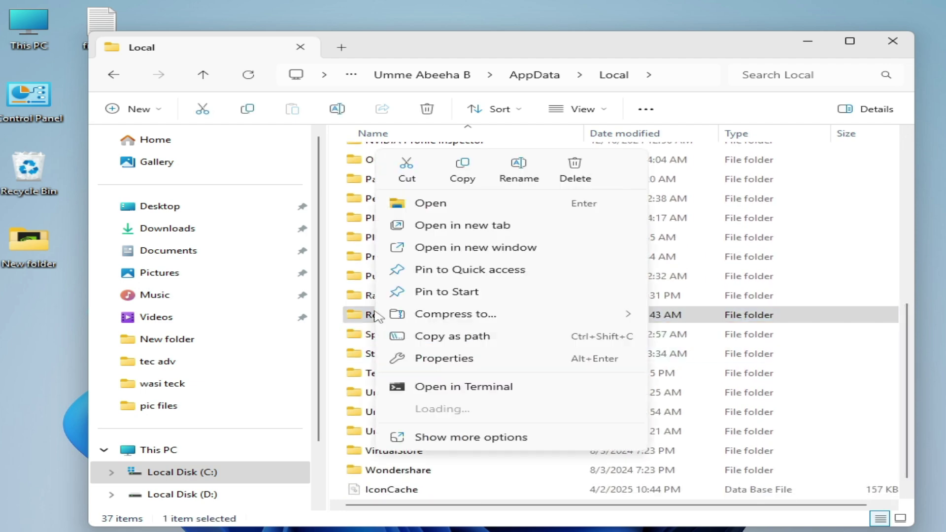
{"action": "left_click", "coordinate": [575, 173]}
{"action": "key", "text": "Delete"}
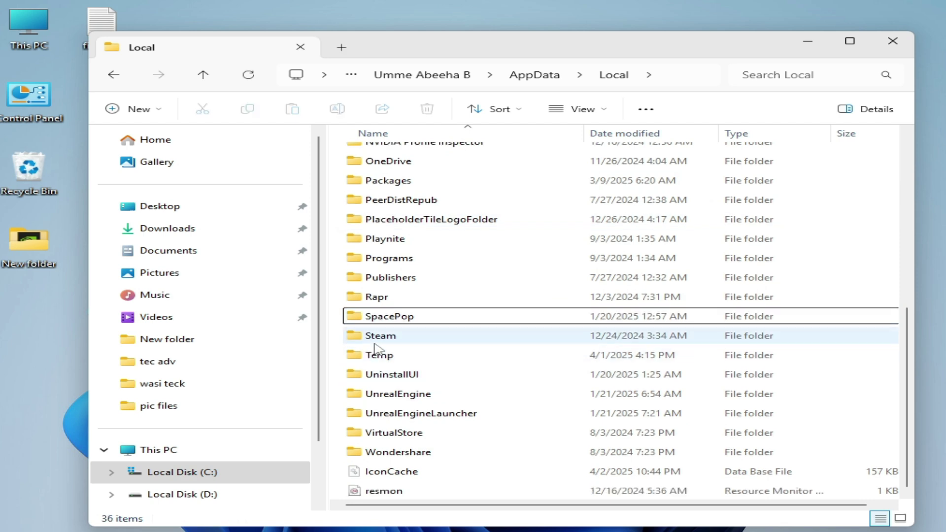
Step: Delete the Roblox and MicrosoftEdgeUpdate items inside Local\Temp
{"action": "left_click", "coordinate": [393, 356]}
{"action": "double_click", "coordinate": [393, 357]}
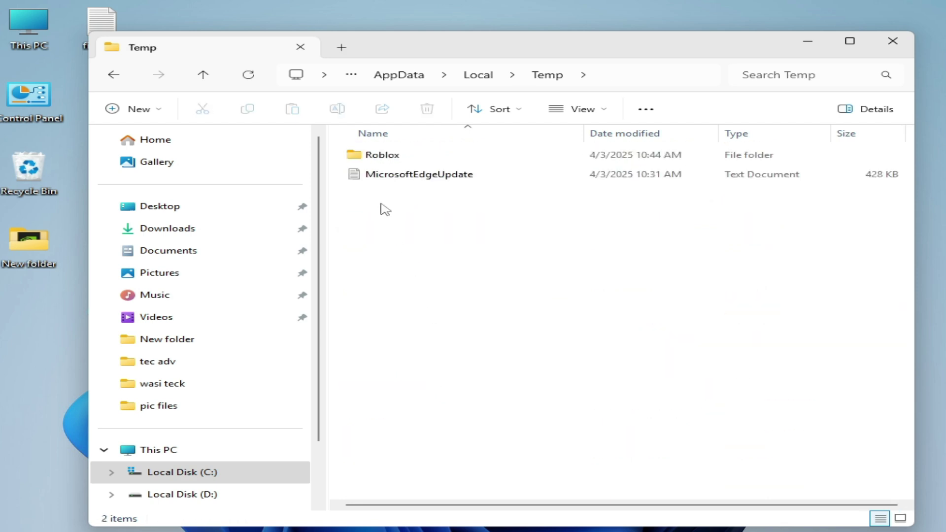
{"action": "left_click_drag", "start_coordinate": [366, 217], "coordinate": [398, 156]}
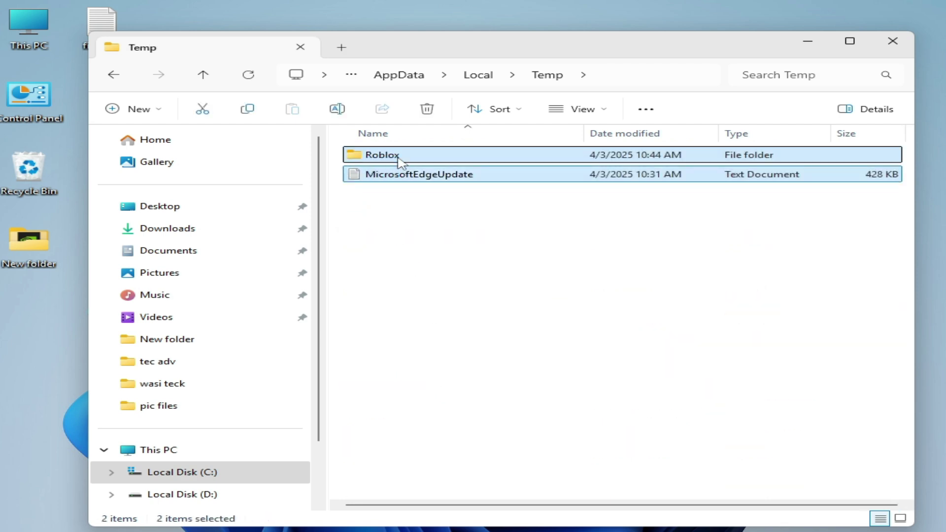
{"action": "right_click", "coordinate": [398, 162]}
{"action": "left_click", "coordinate": [600, 183]}
Step: Check the AppData Roaming folder, then close File Explorer
{"action": "left_click", "coordinate": [113, 75]}
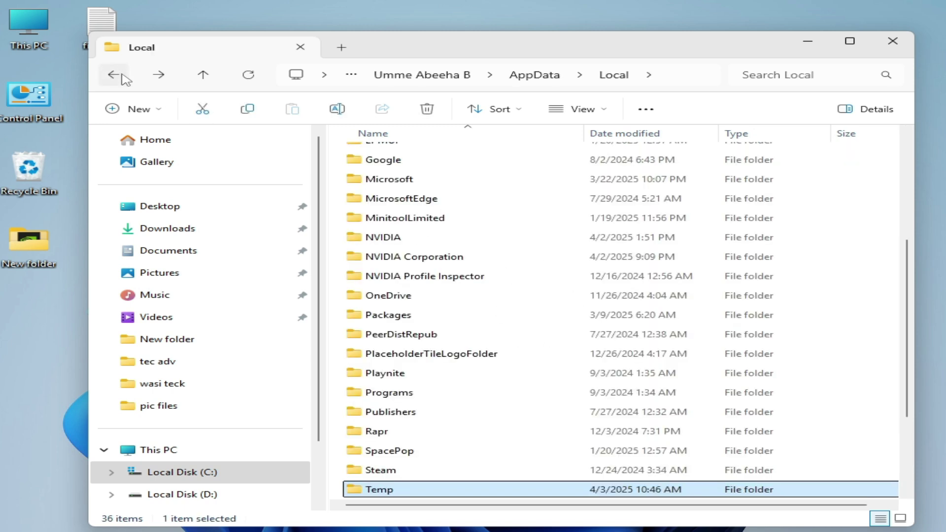
{"action": "left_click", "coordinate": [113, 74]}
{"action": "double_click", "coordinate": [374, 193]}
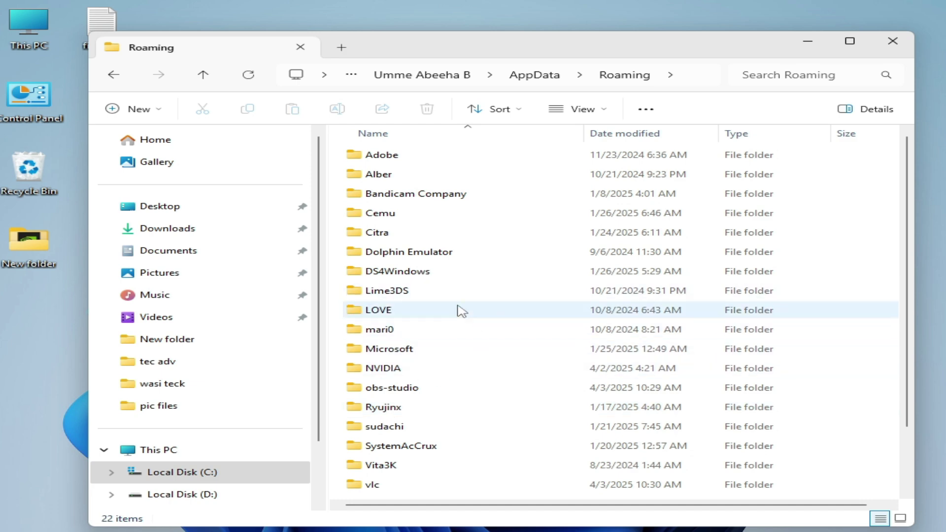
{"action": "left_click", "coordinate": [893, 41]}
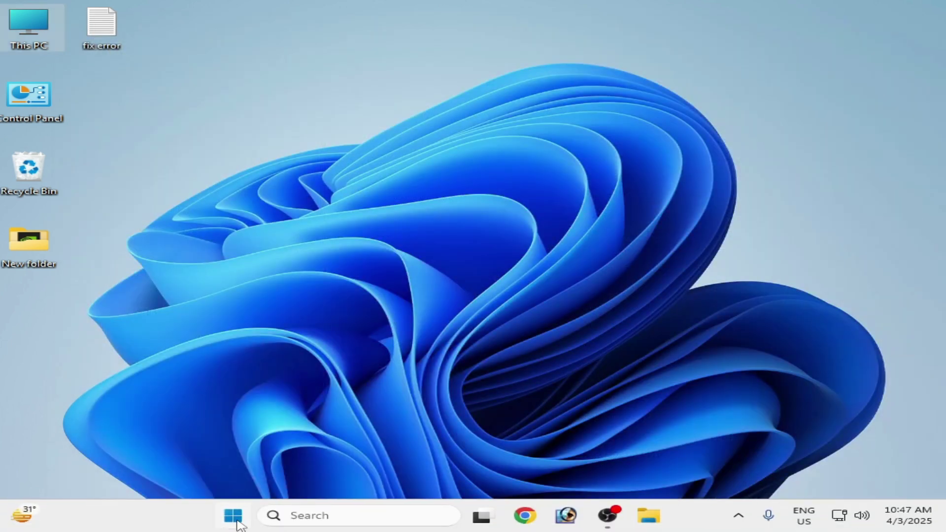
Step: Check the Start menu's power options, then select the downloaded Roblox installer on the desktop
{"action": "left_click", "coordinate": [233, 515]}
{"action": "left_click", "coordinate": [769, 370]}
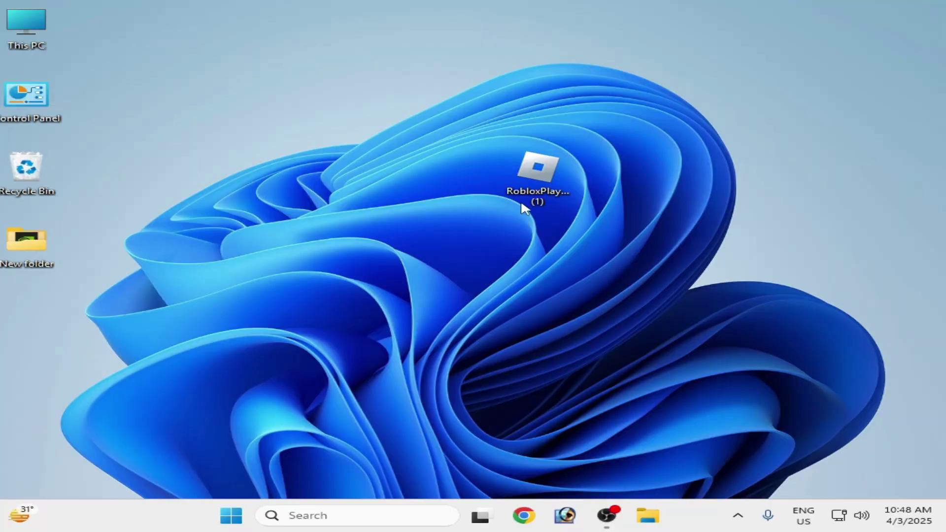
{"action": "left_click", "coordinate": [526, 202]}
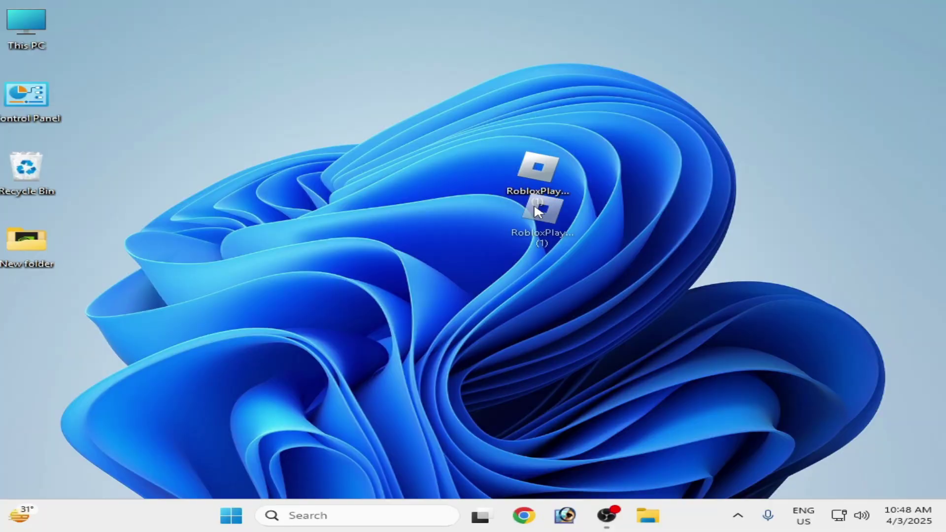
Step: Set the Roblox installer to always run as administrator, then launch it elevated
{"action": "right_click", "coordinate": [536, 176]}
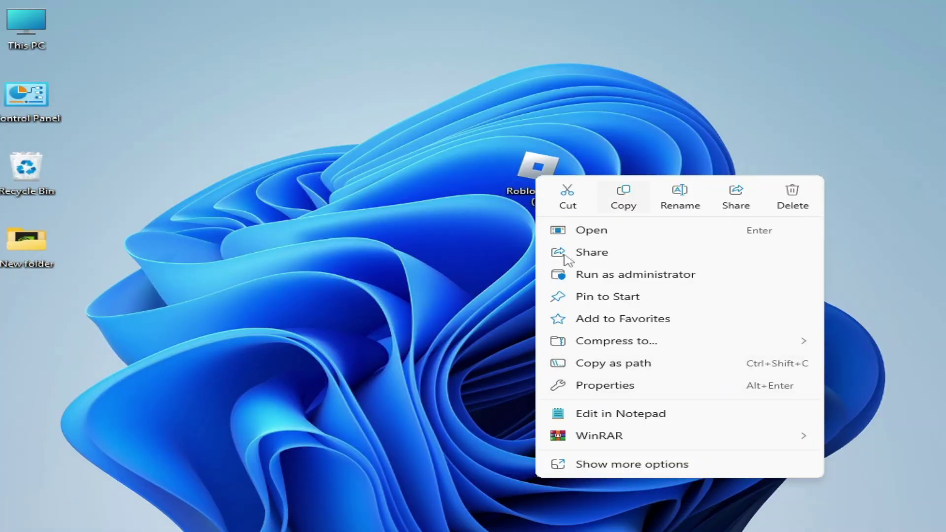
{"action": "left_click", "coordinate": [627, 386]}
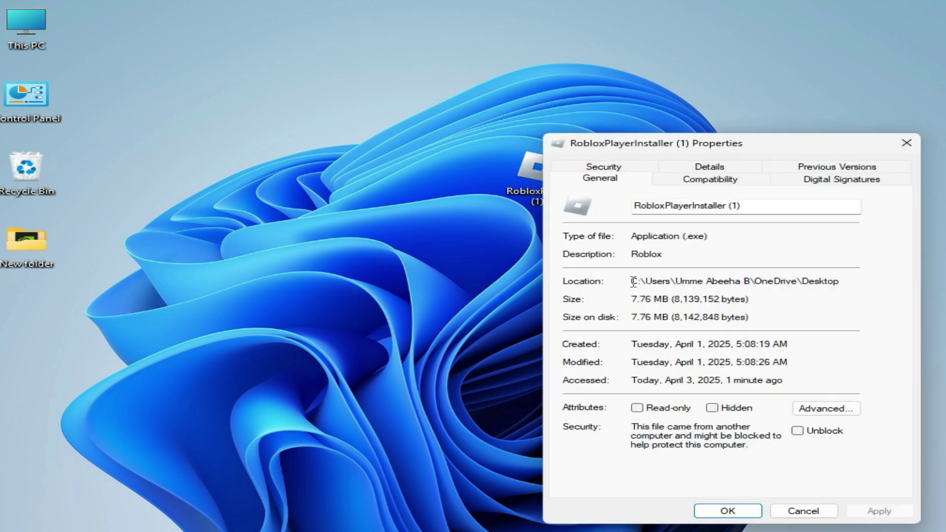
{"action": "left_click", "coordinate": [704, 183]}
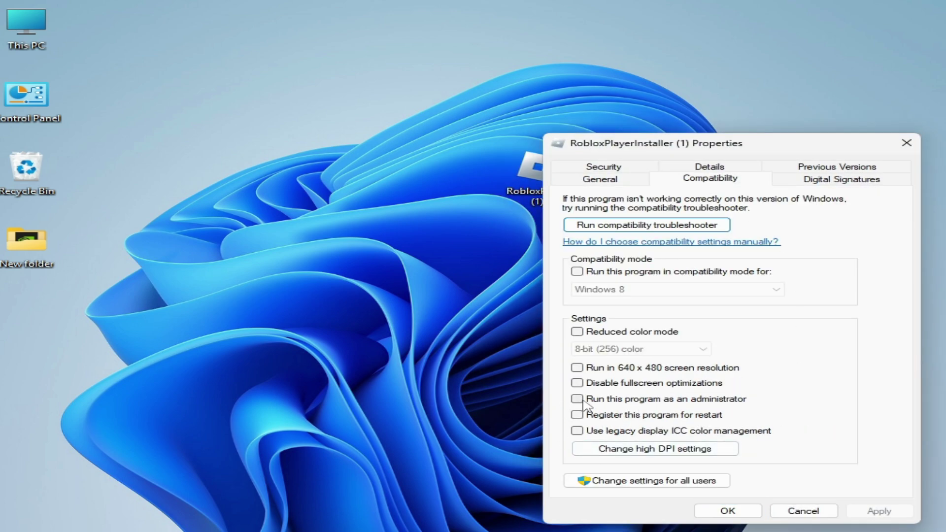
{"action": "left_click", "coordinate": [586, 274]}
{"action": "left_click", "coordinate": [872, 510]}
{"action": "left_click", "coordinate": [728, 511]}
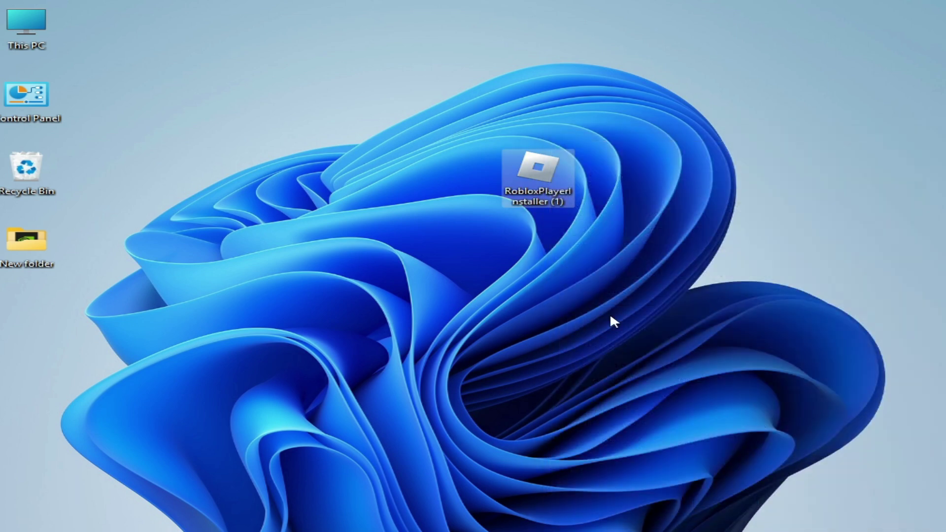
{"action": "right_click", "coordinate": [534, 177]}
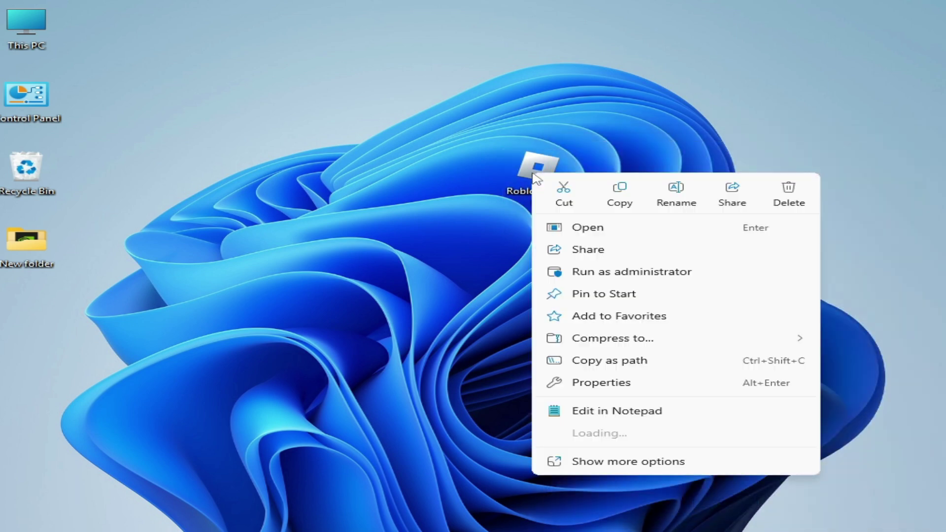
{"action": "left_click", "coordinate": [580, 276]}
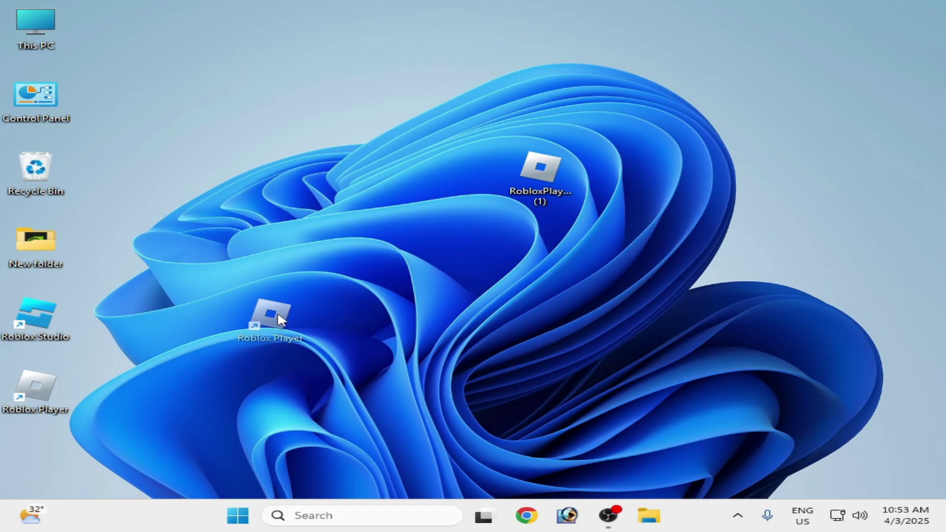
Step: Open the Roblox Player shortcut's file location
{"action": "left_click_drag", "start_coordinate": [40, 395], "coordinate": [318, 321]}
{"action": "right_click", "coordinate": [318, 319]}
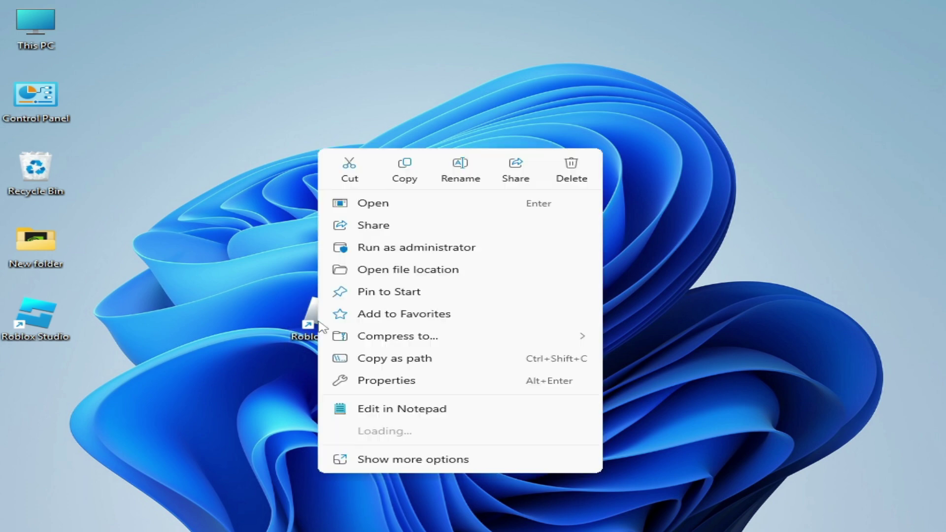
{"action": "left_click", "coordinate": [427, 268]}
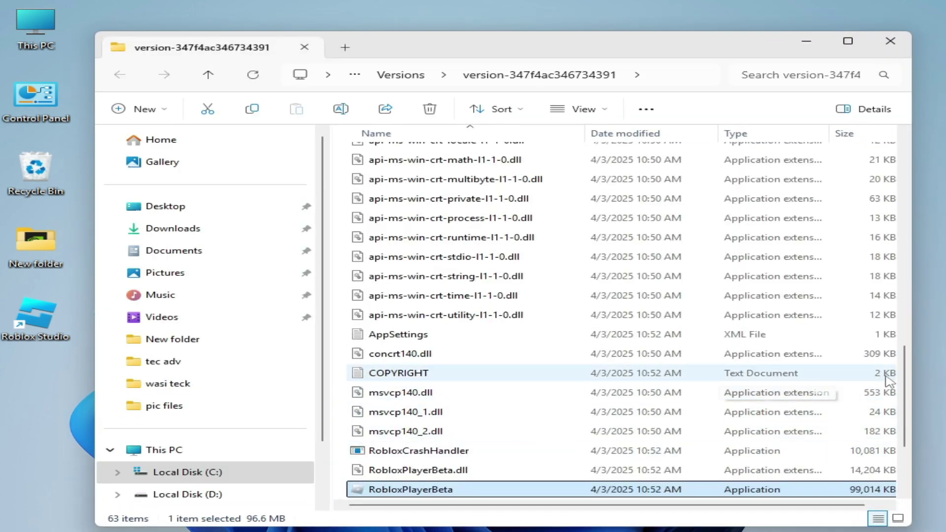
{"action": "scroll", "coordinate": [905, 378], "scroll_direction": "down", "scroll_amount": 2}
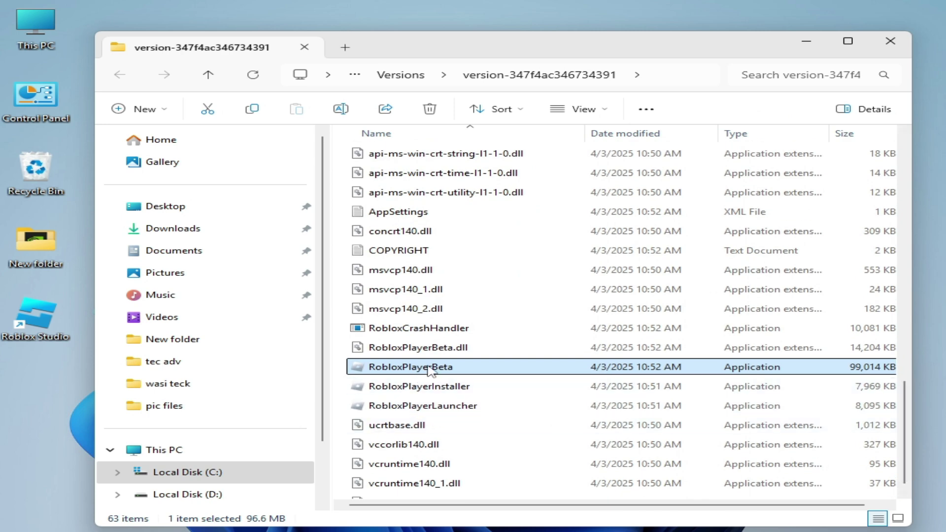
Step: Set RobloxPlayerBeta's compatibility option to always run as administrator
{"action": "right_click", "coordinate": [431, 371]}
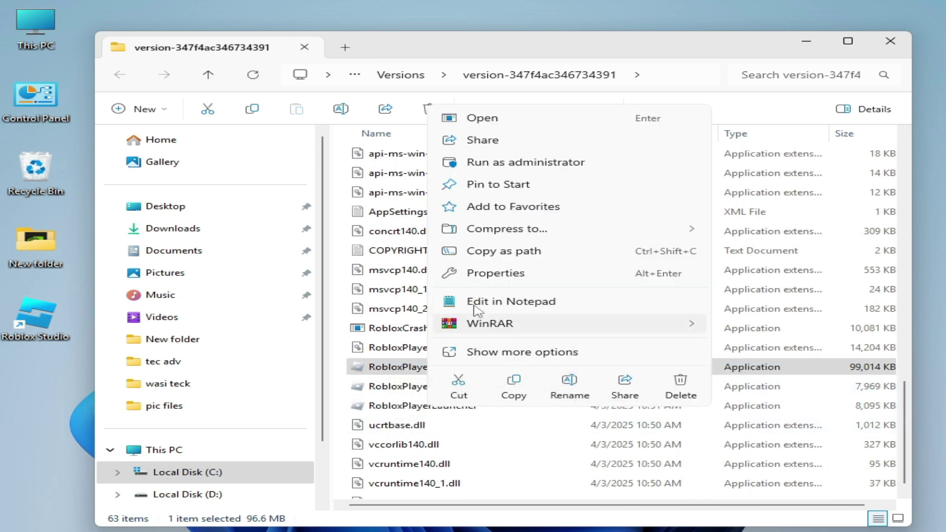
{"action": "left_click", "coordinate": [527, 275]}
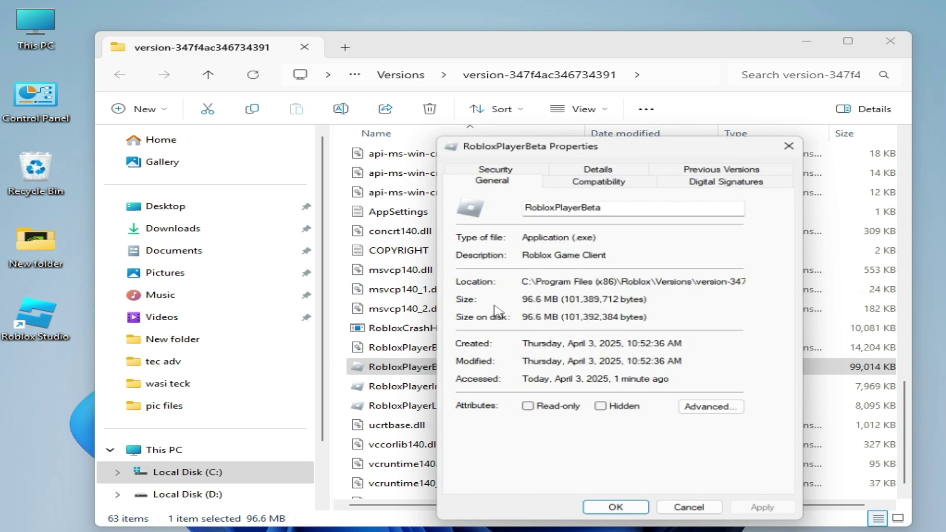
{"action": "left_click", "coordinate": [606, 184]}
{"action": "left_click", "coordinate": [471, 400]}
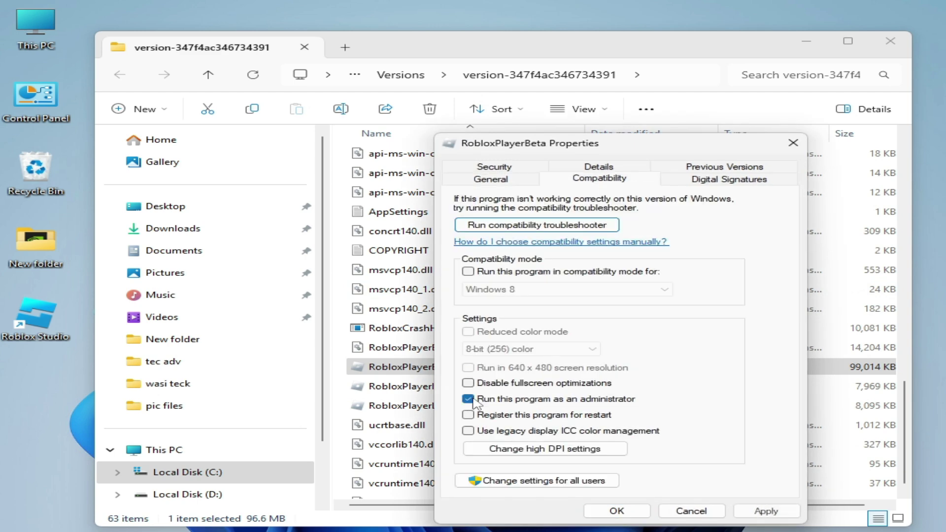
{"action": "left_click", "coordinate": [469, 272]}
{"action": "left_click", "coordinate": [761, 511]}
{"action": "left_click", "coordinate": [629, 510]}
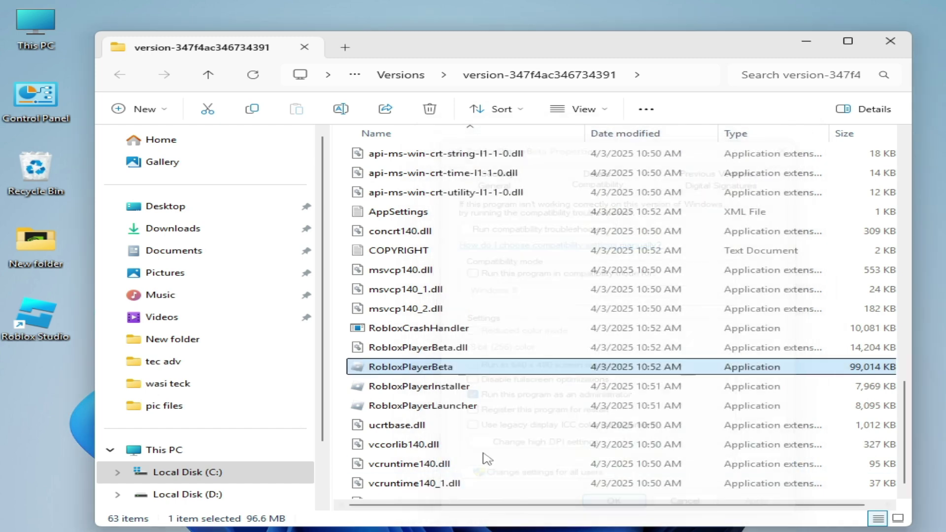
Step: Set the Versions folder's RobloxPlayerInstaller to always run as administrator, then launch it elevated
{"action": "left_click", "coordinate": [419, 391]}
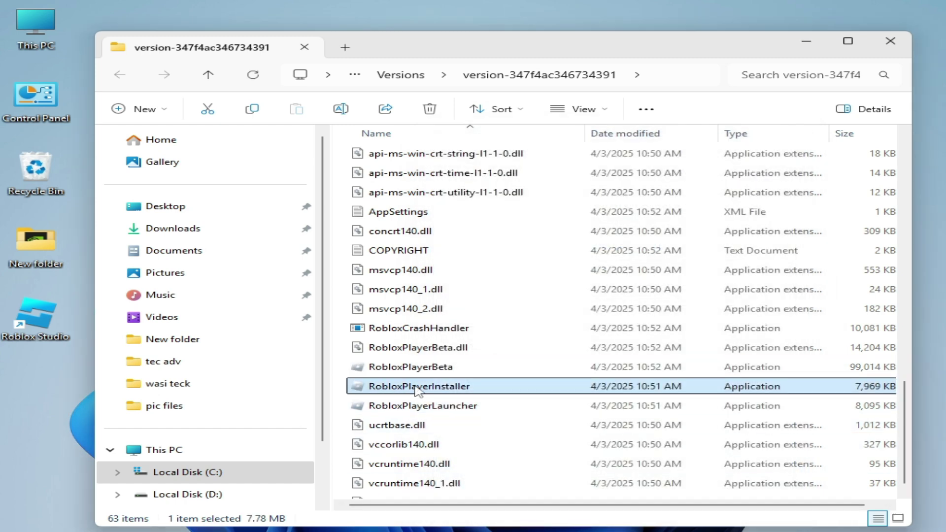
{"action": "right_click", "coordinate": [419, 391]}
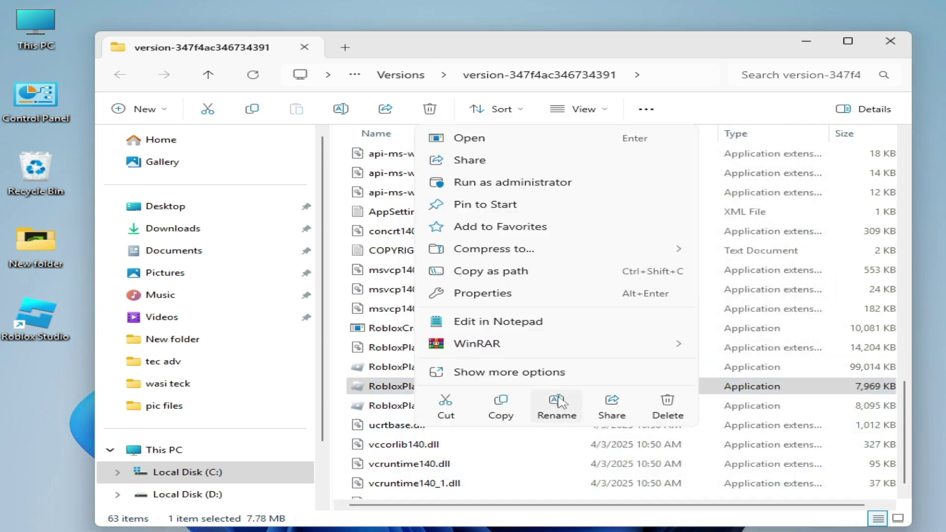
{"action": "left_click", "coordinate": [473, 293]}
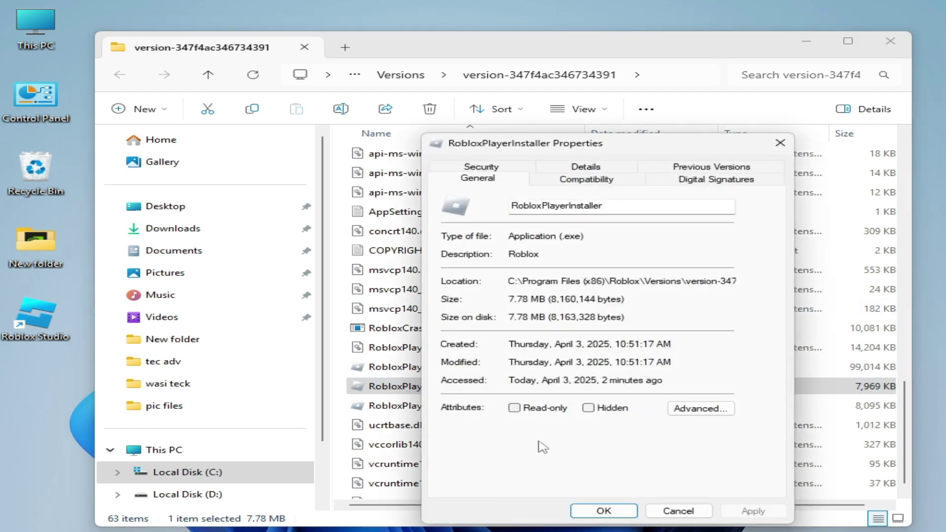
{"action": "left_click", "coordinate": [583, 183]}
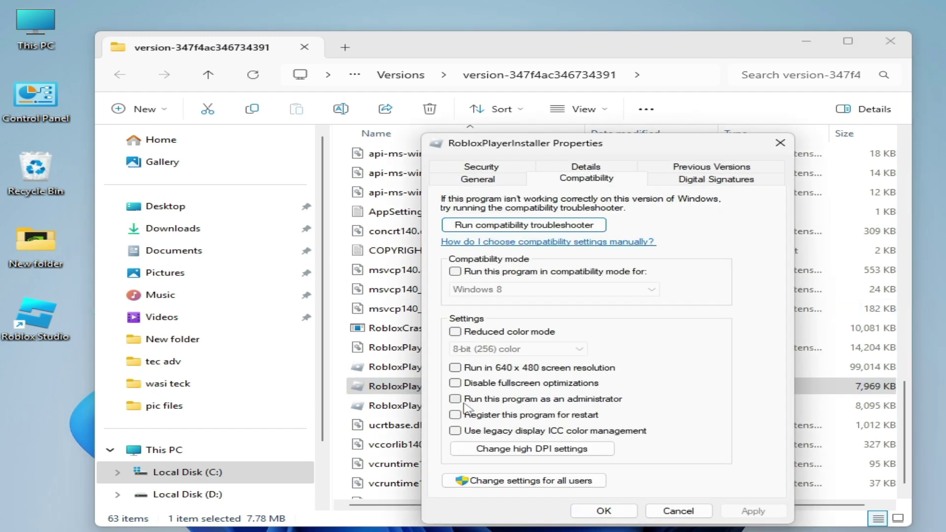
{"action": "left_click", "coordinate": [465, 277]}
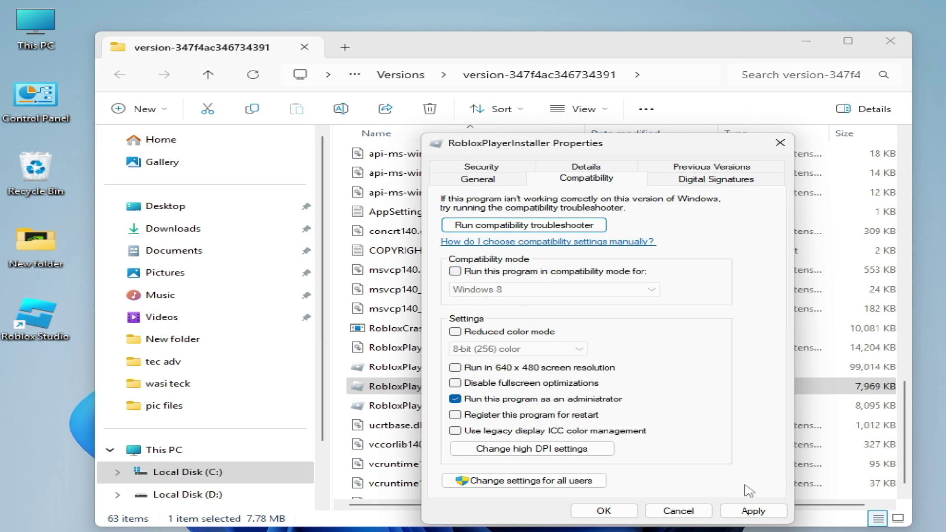
{"action": "left_click", "coordinate": [753, 511]}
{"action": "left_click", "coordinate": [604, 510]}
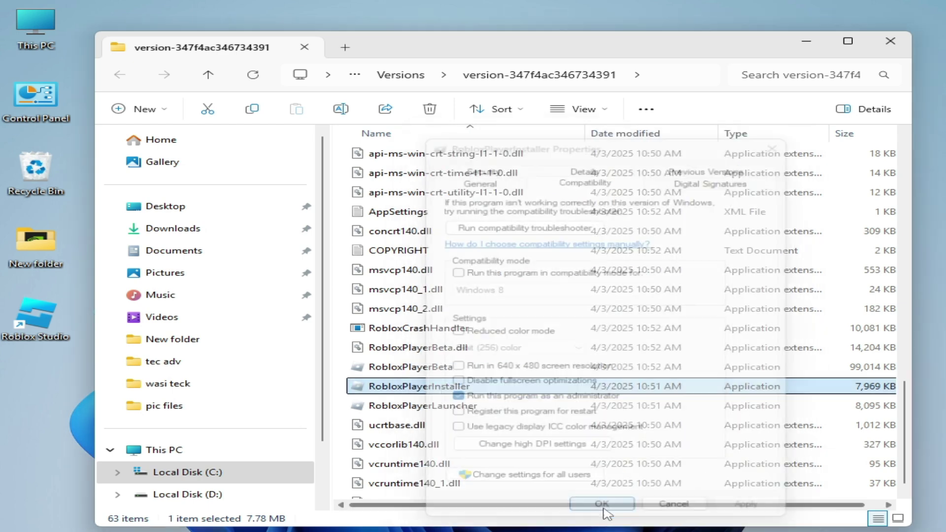
{"action": "right_click", "coordinate": [442, 390]}
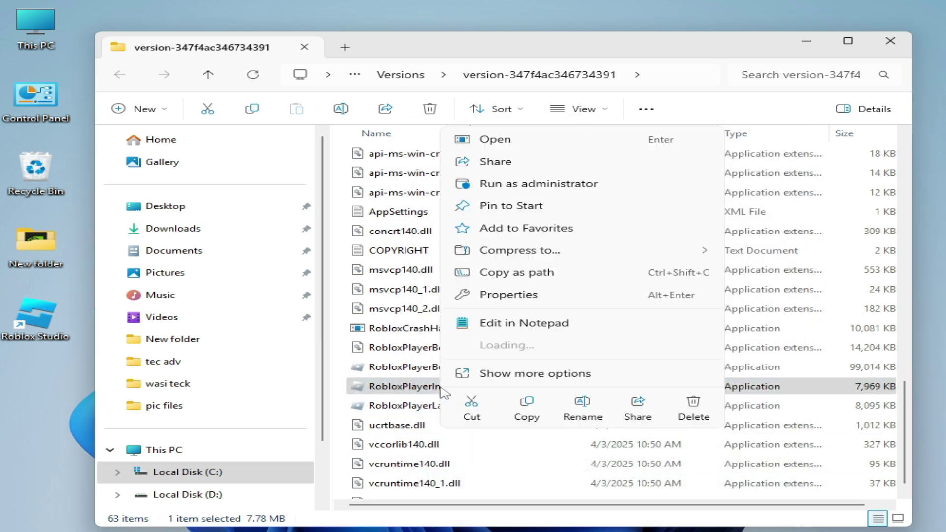
{"action": "left_click", "coordinate": [503, 189]}
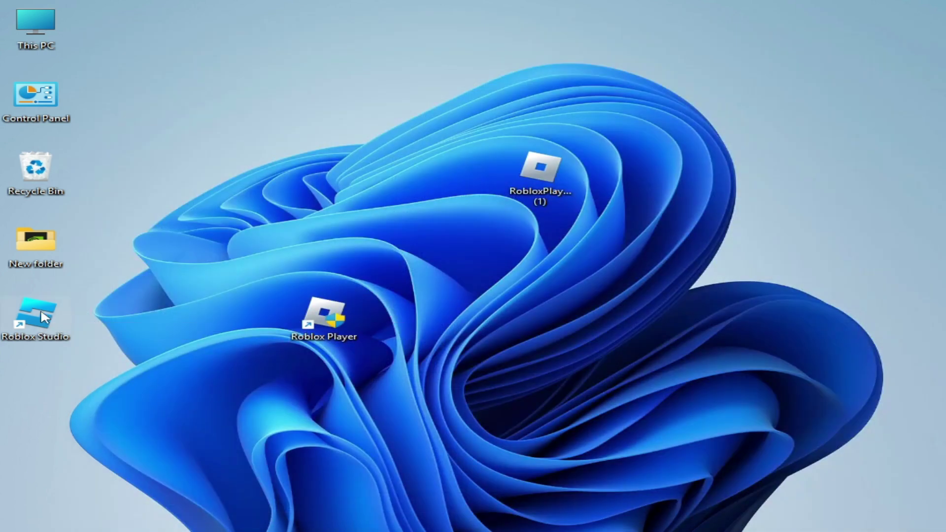
{"action": "right_click", "coordinate": [38, 318]}
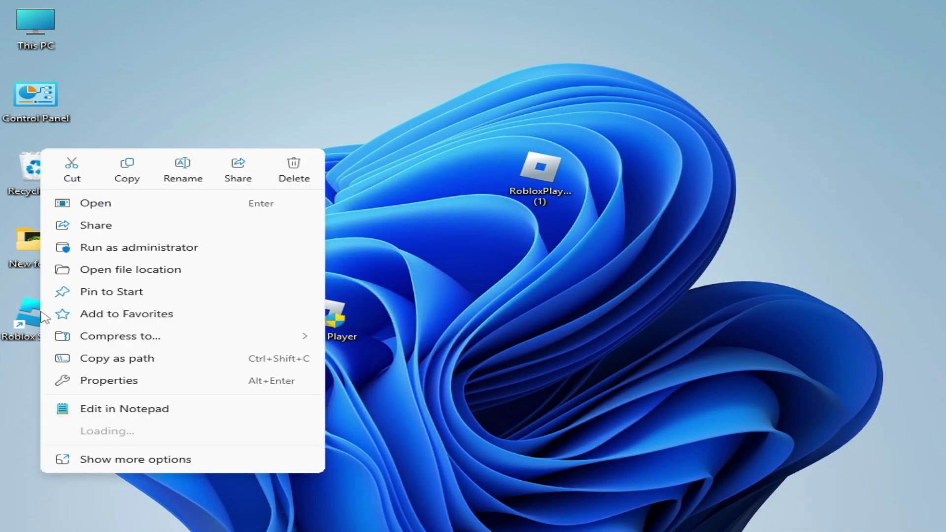
{"action": "left_click", "coordinate": [399, 288]}
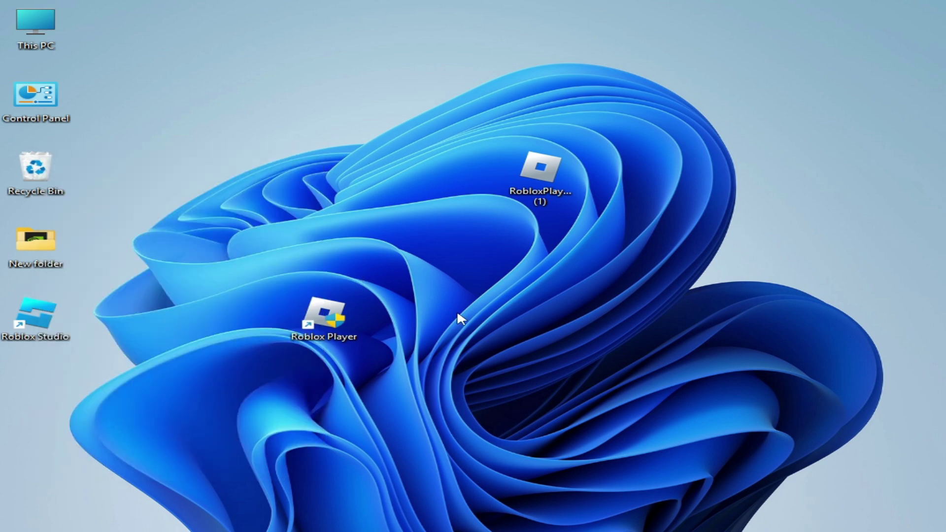